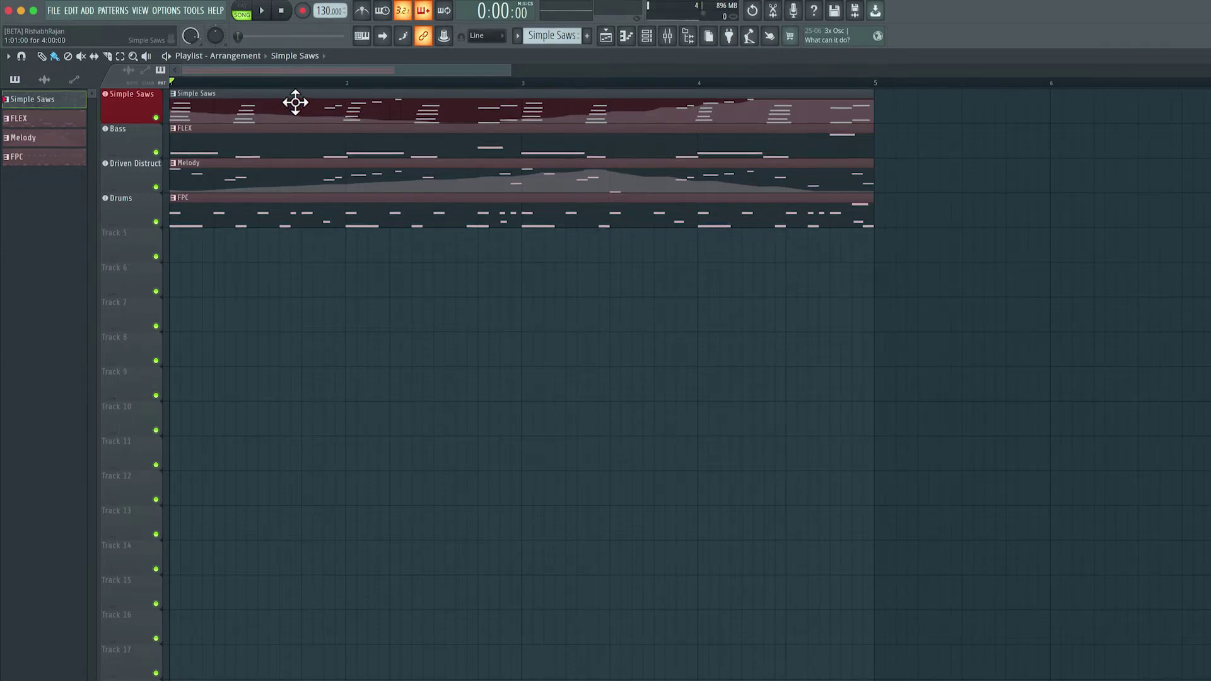
Open the Simple Saws piano roll and show the Simple Saws - Body curve in its event lane
double_click(240, 100)
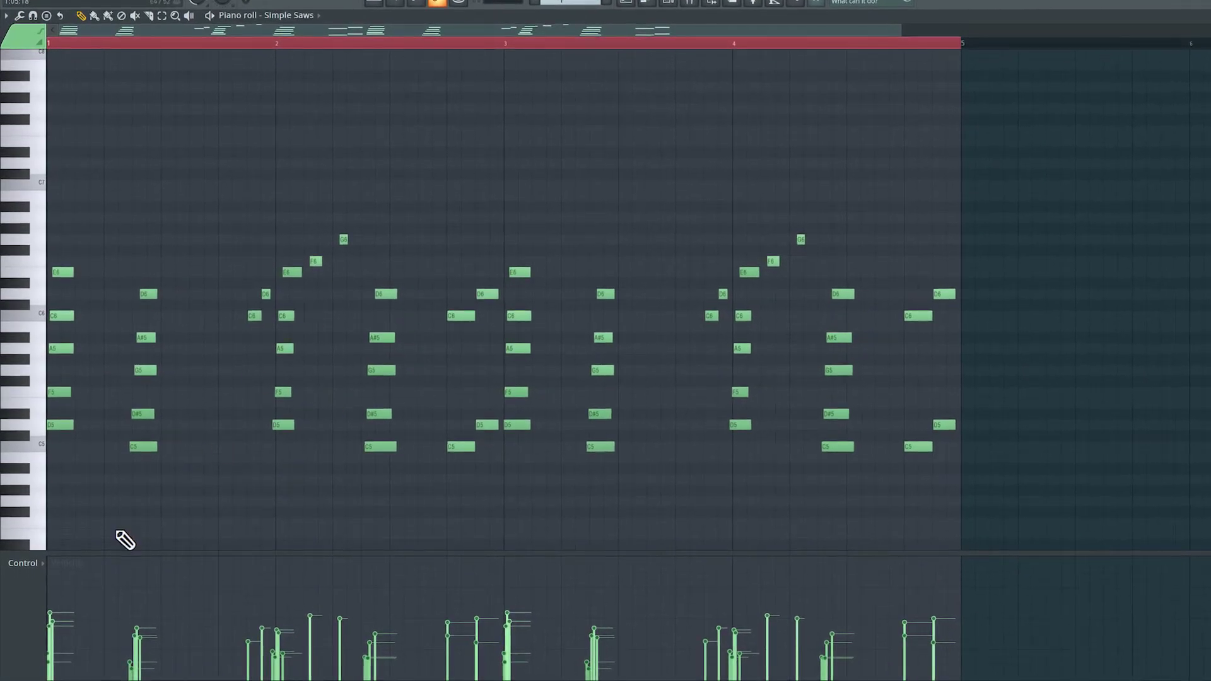
left_click(32, 566)
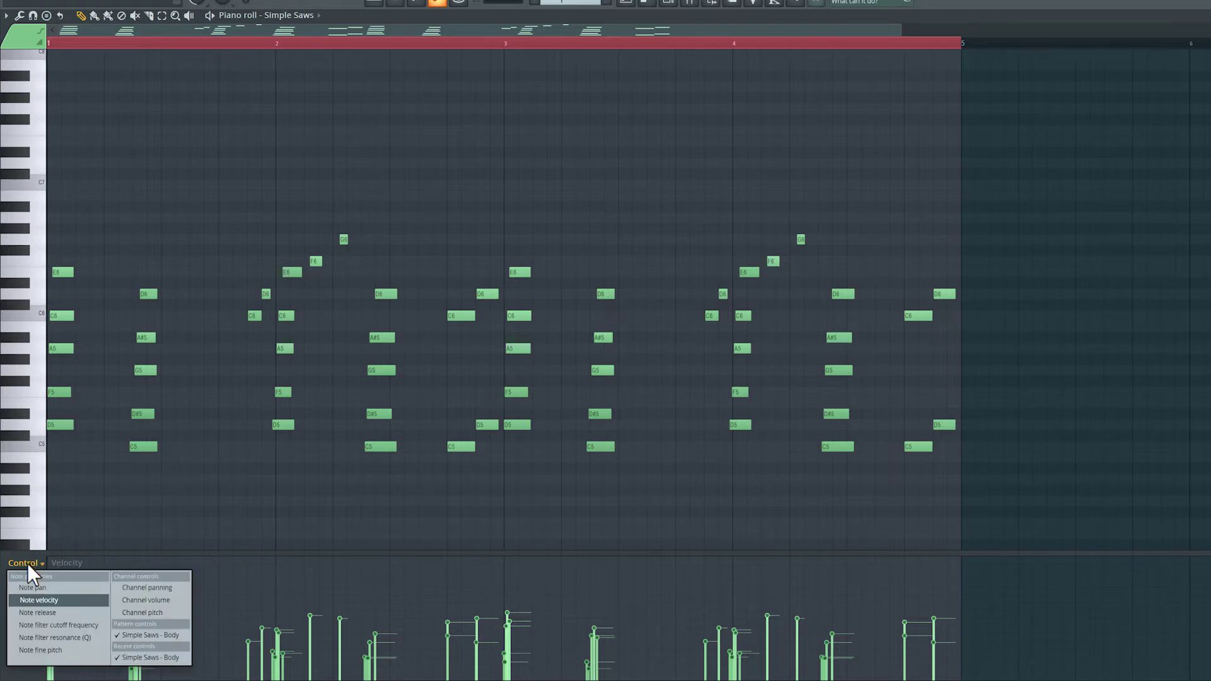
left_click(165, 633)
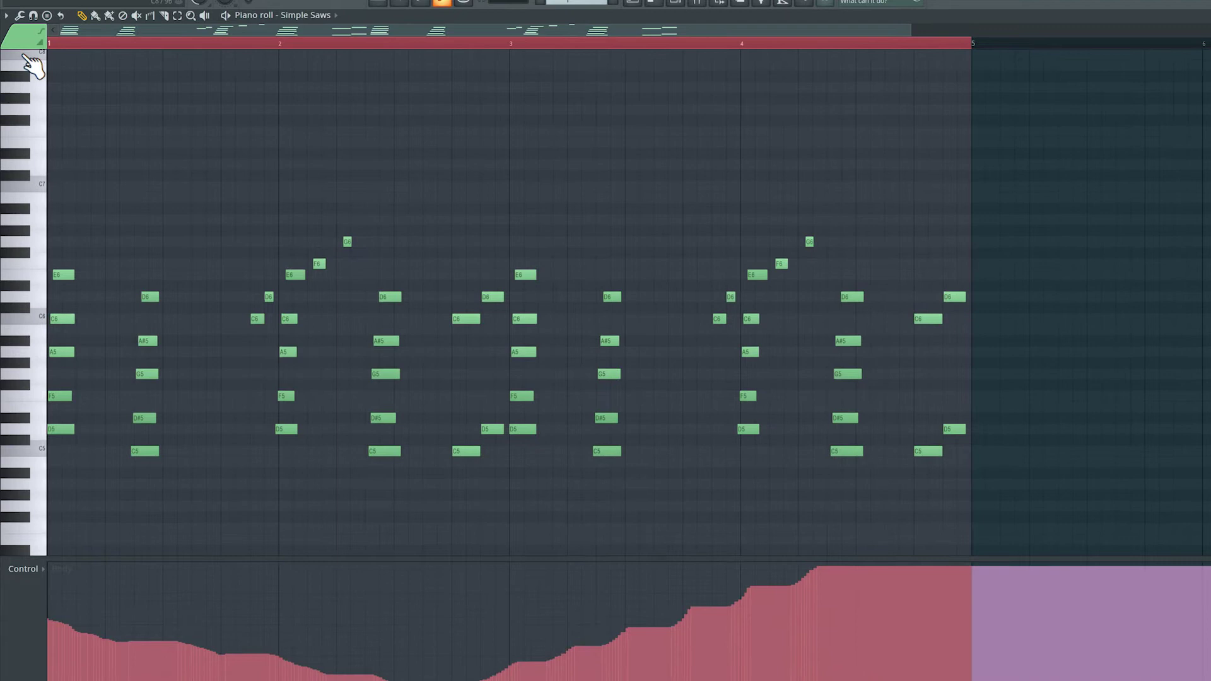
Turn the Body event data into an automation clip with lowered Sensitivity and accept it
left_click(9, 13)
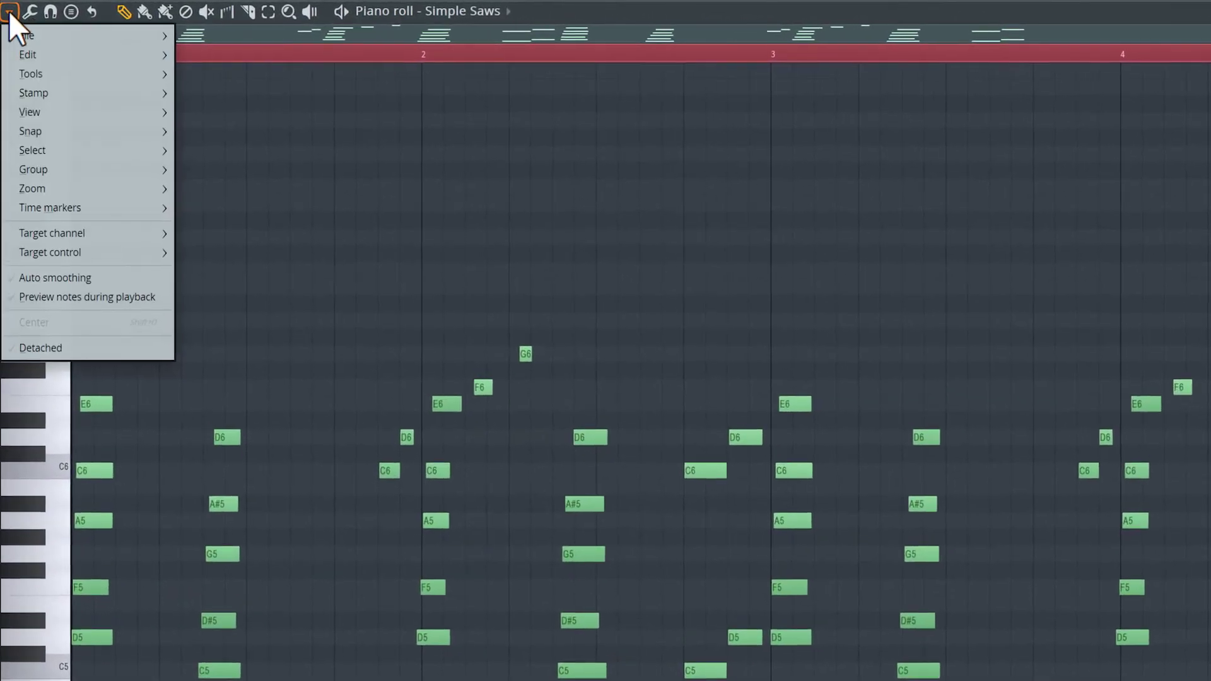
mouse_move(43, 55)
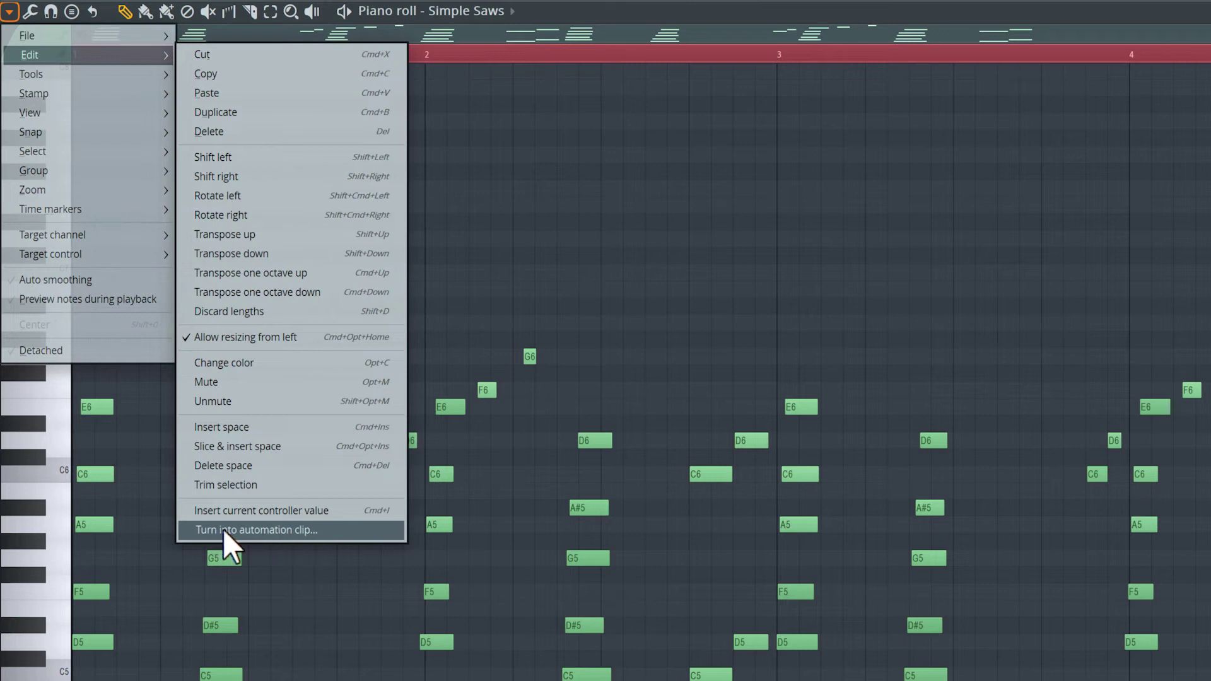
left_click(335, 528)
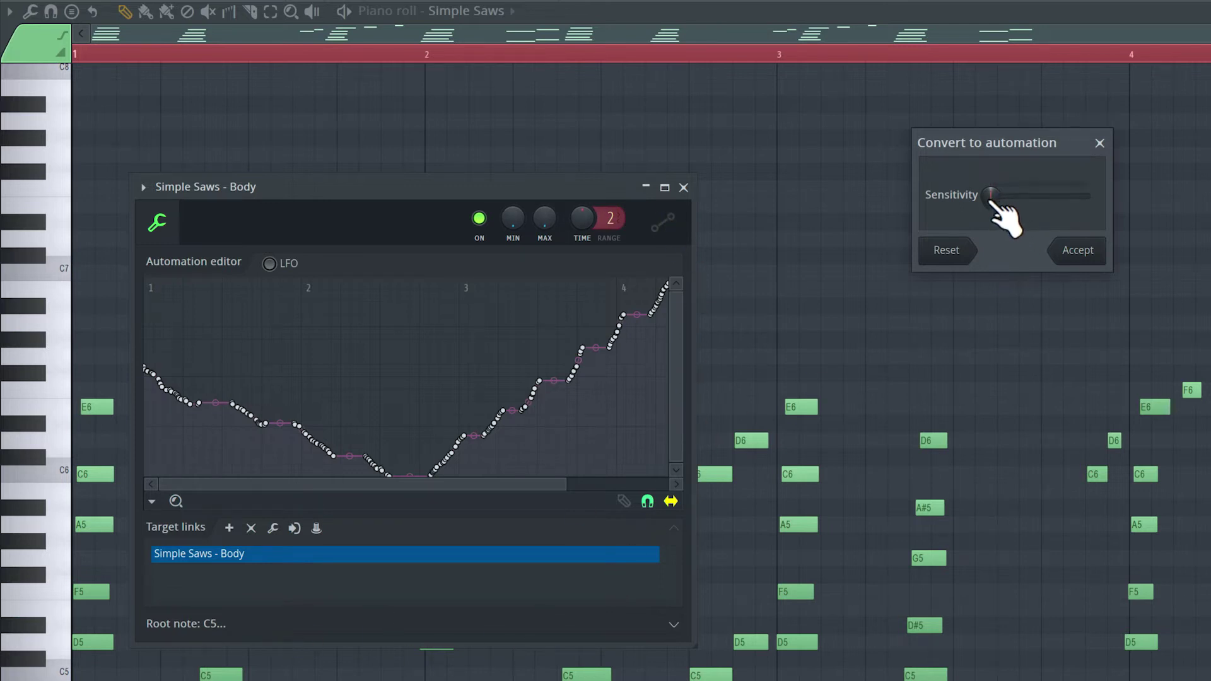
left_click_drag(991, 196, 1052, 196)
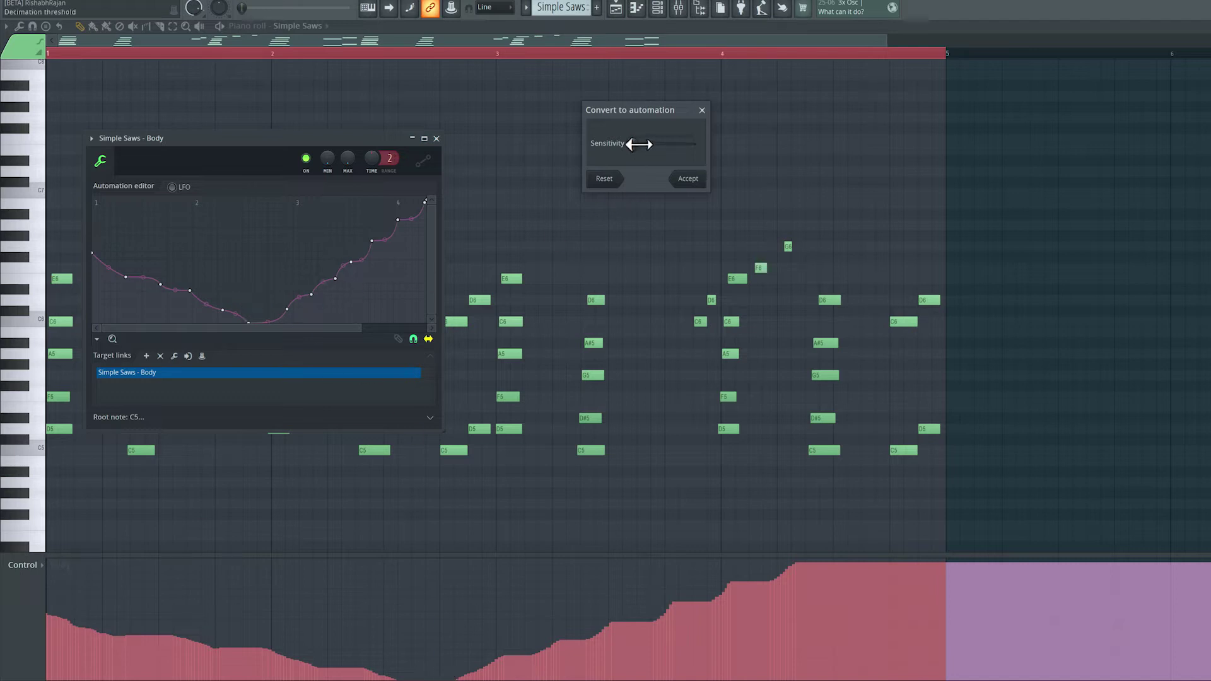
left_click(698, 180)
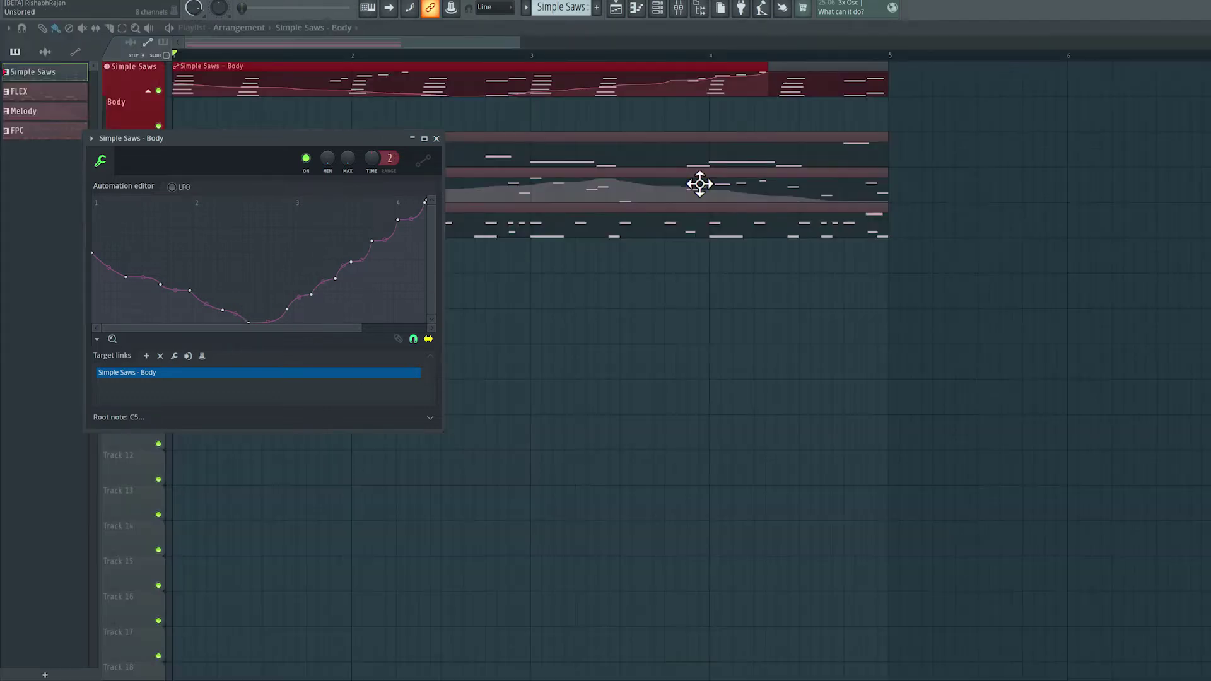
Close the clip editor and drag the Simple Saws - Body clip onto the Body track
left_click(436, 138)
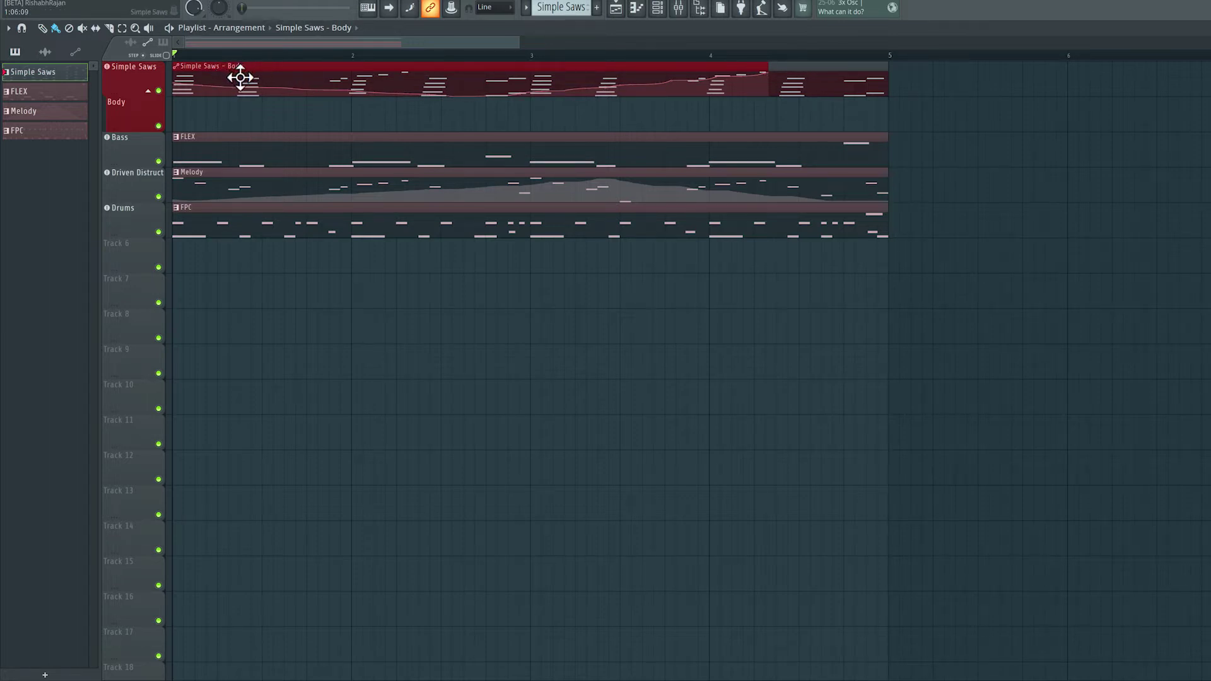
left_click_drag(240, 78, 221, 126)
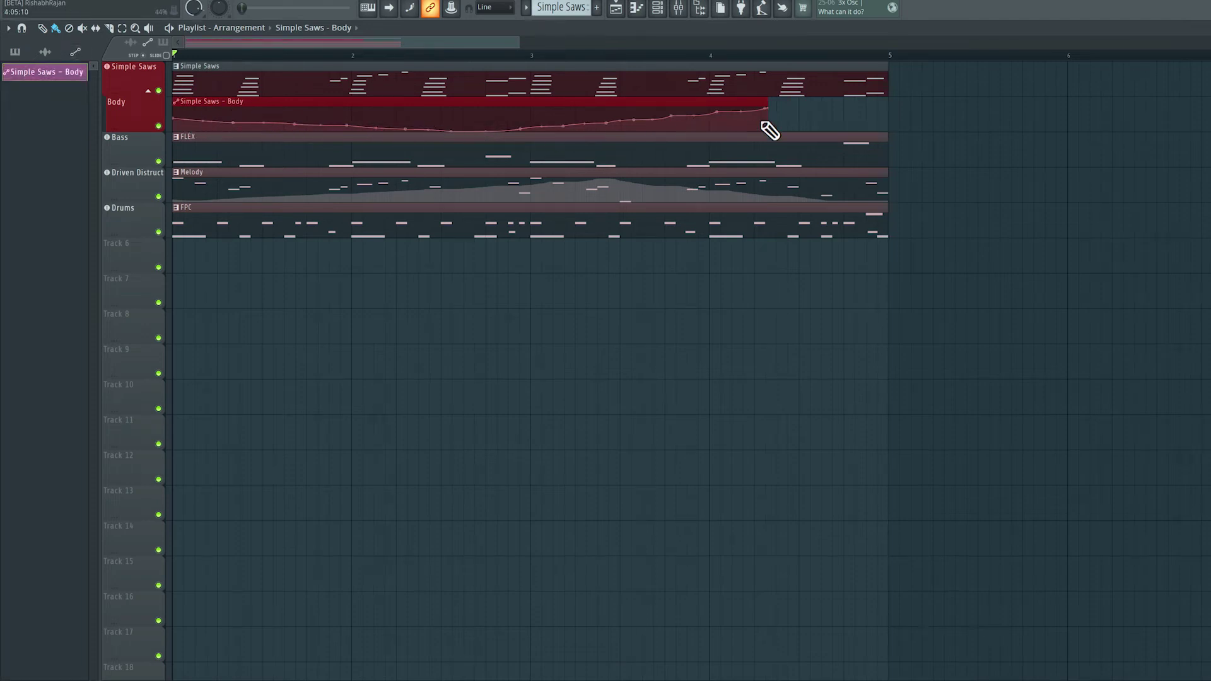
Open the Driven Distruct piano roll and show its Cutoff curve in the event lane
double_click(289, 183)
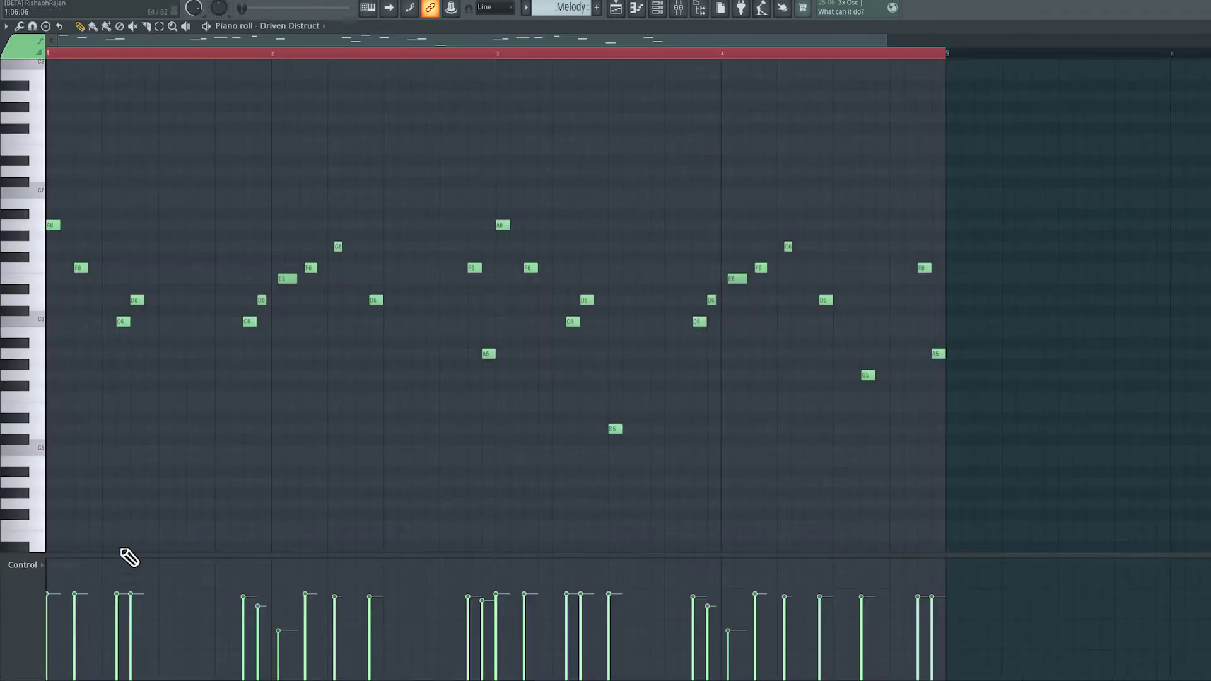
left_click(24, 565)
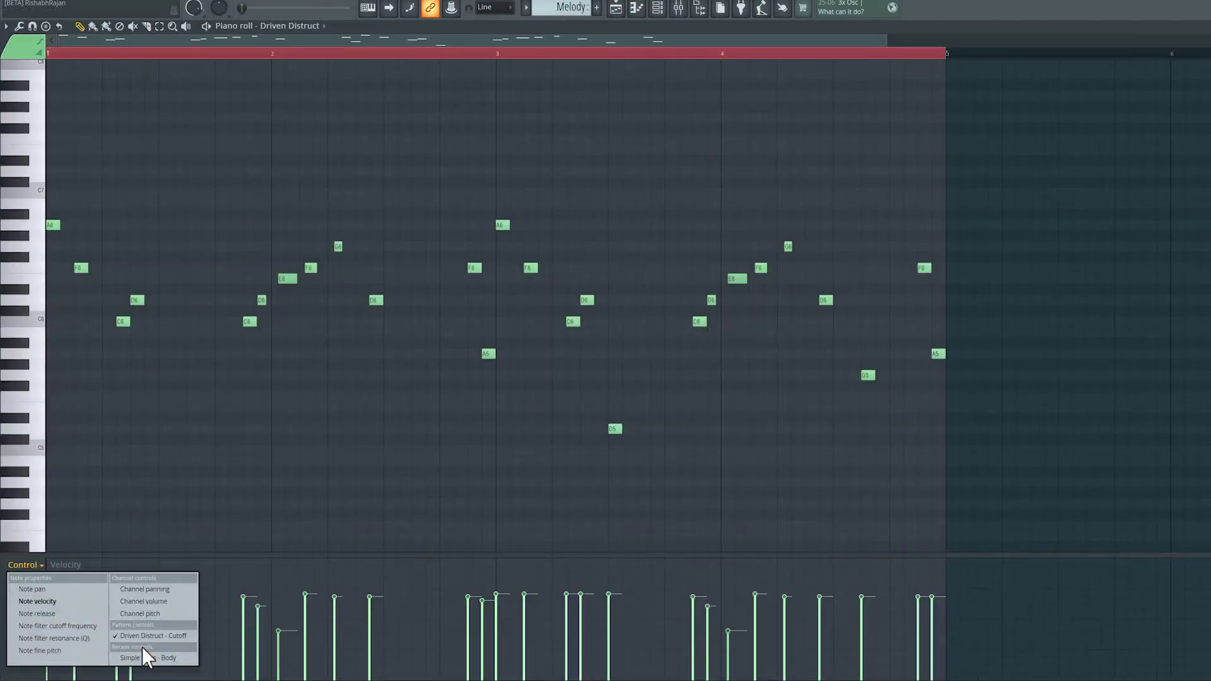
left_click(161, 634)
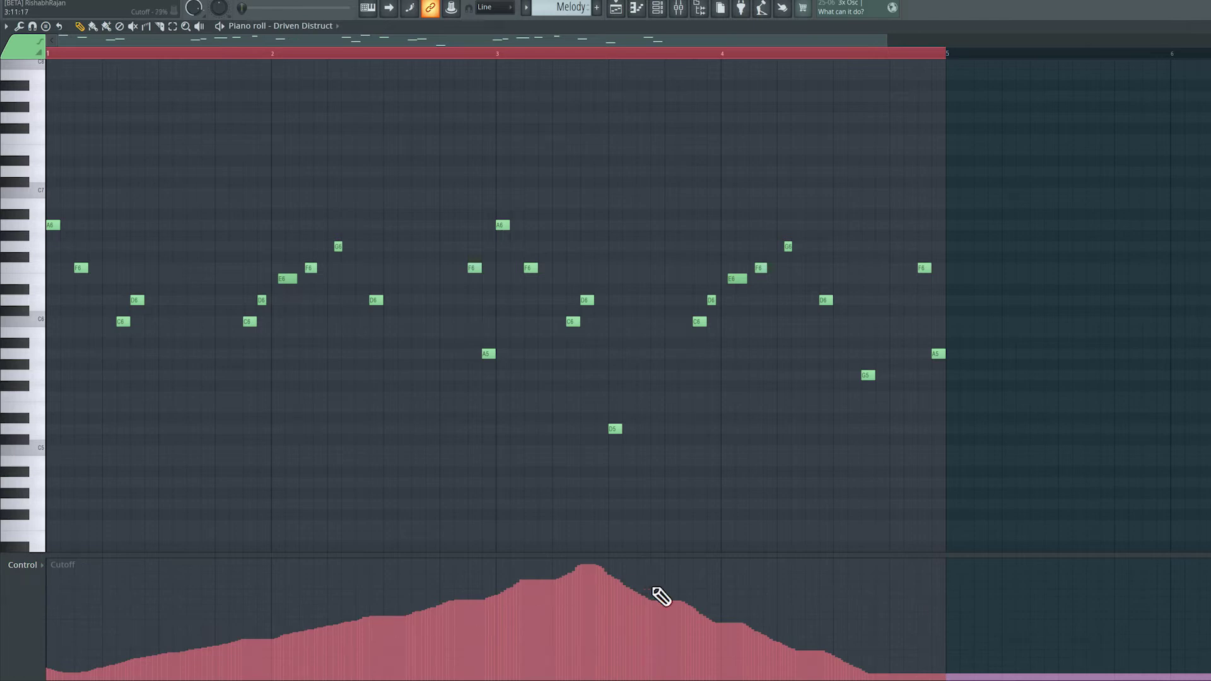
Turn the Cutoff event data into a thinned automation clip and accept it
left_click(6, 26)
mouse_move(32, 53)
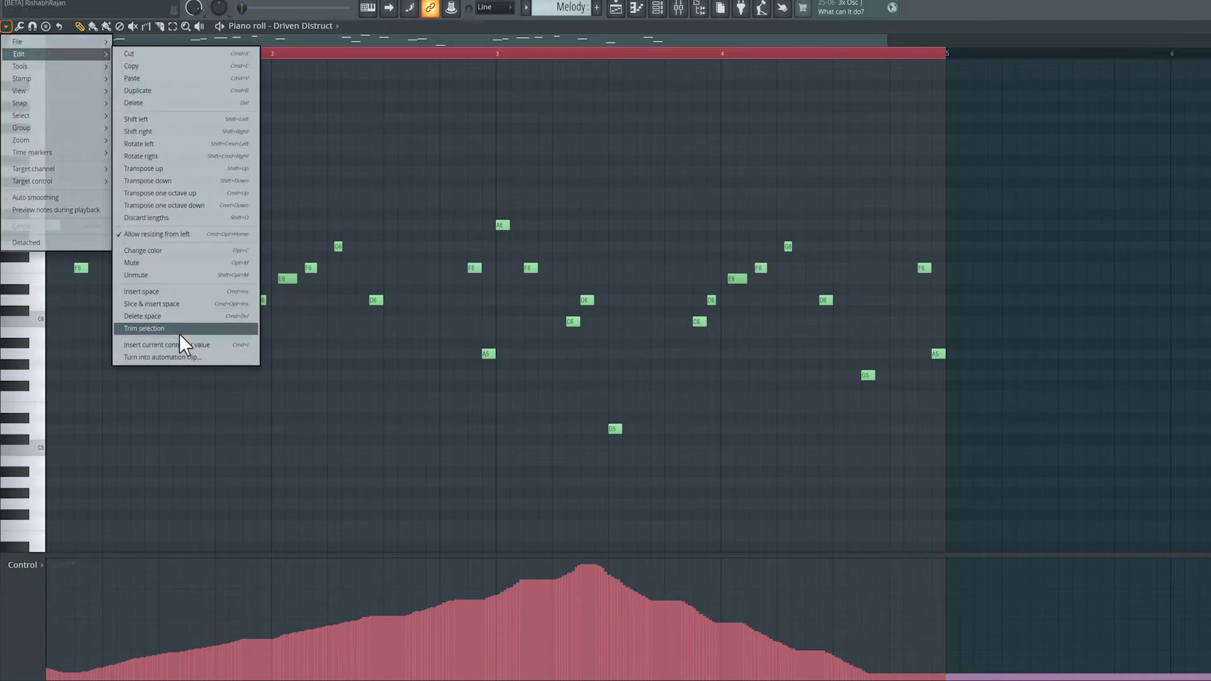
left_click(179, 356)
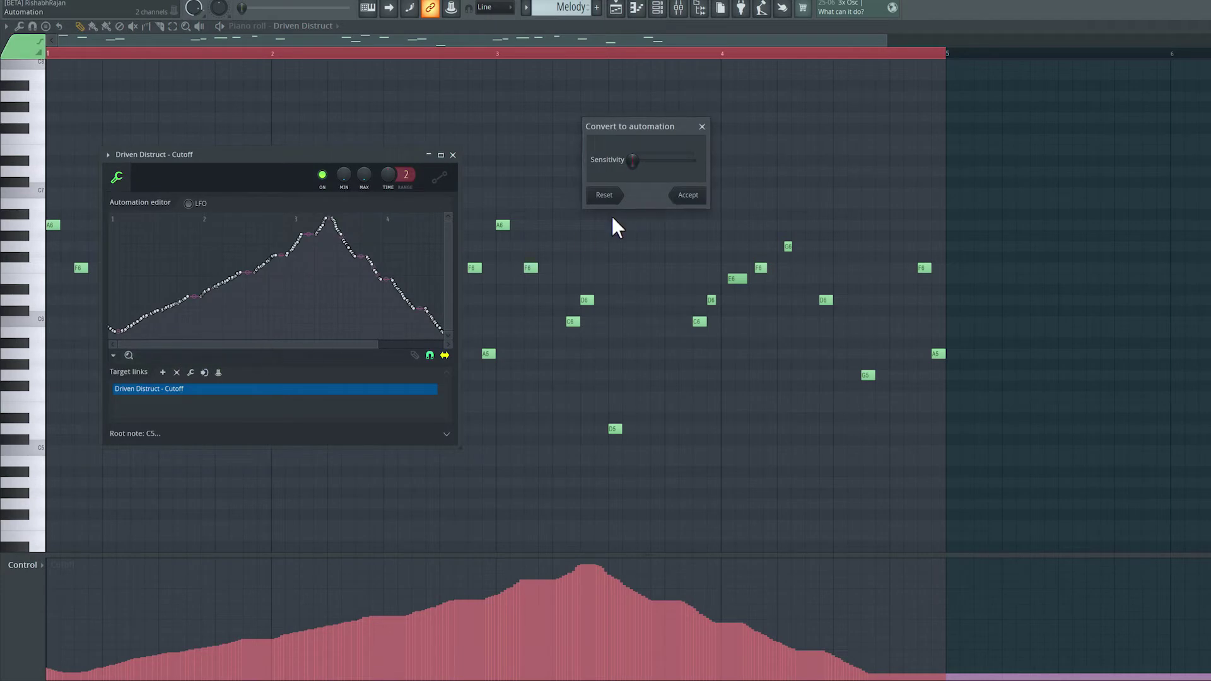
left_click_drag(640, 160, 643, 161)
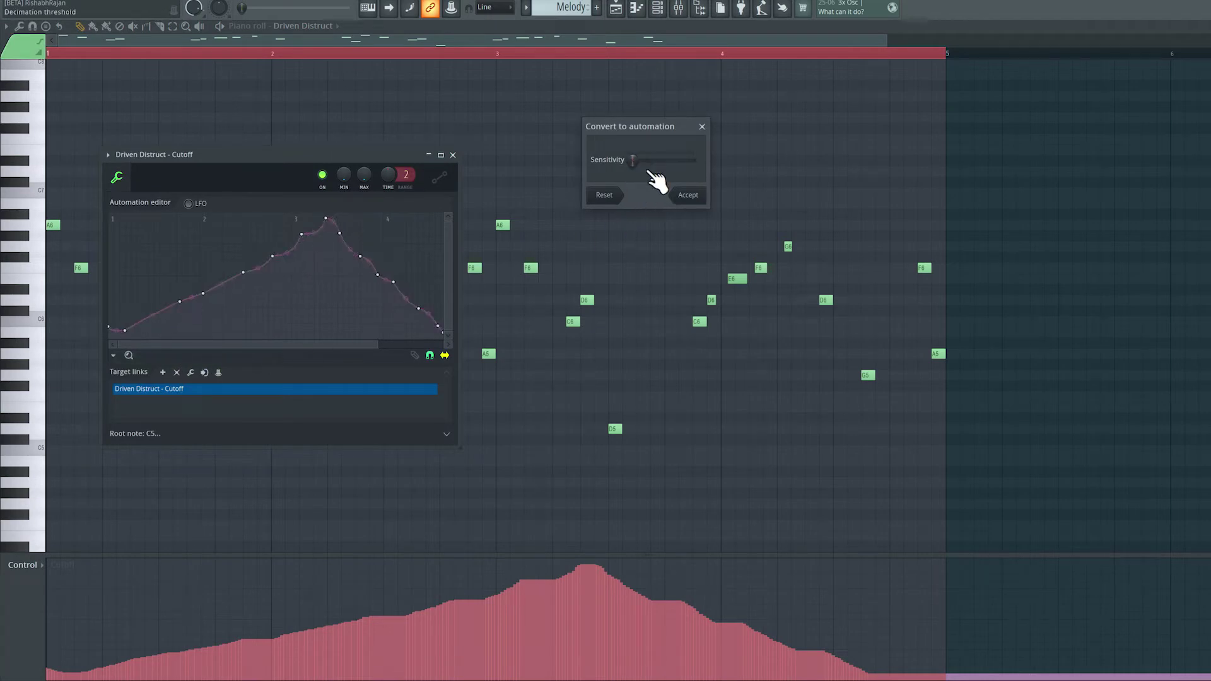
left_click(693, 198)
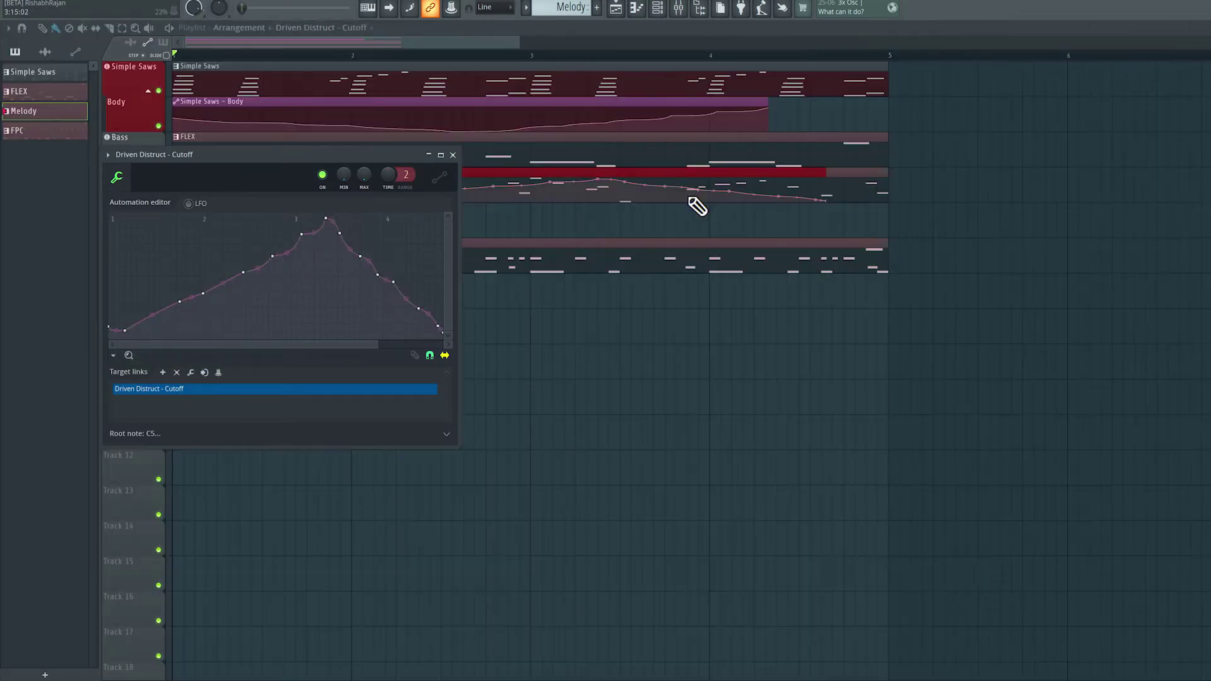
Close the clip editor and drag the Driven Distruct - Cutoff clip onto the Cutoff track
left_click(453, 155)
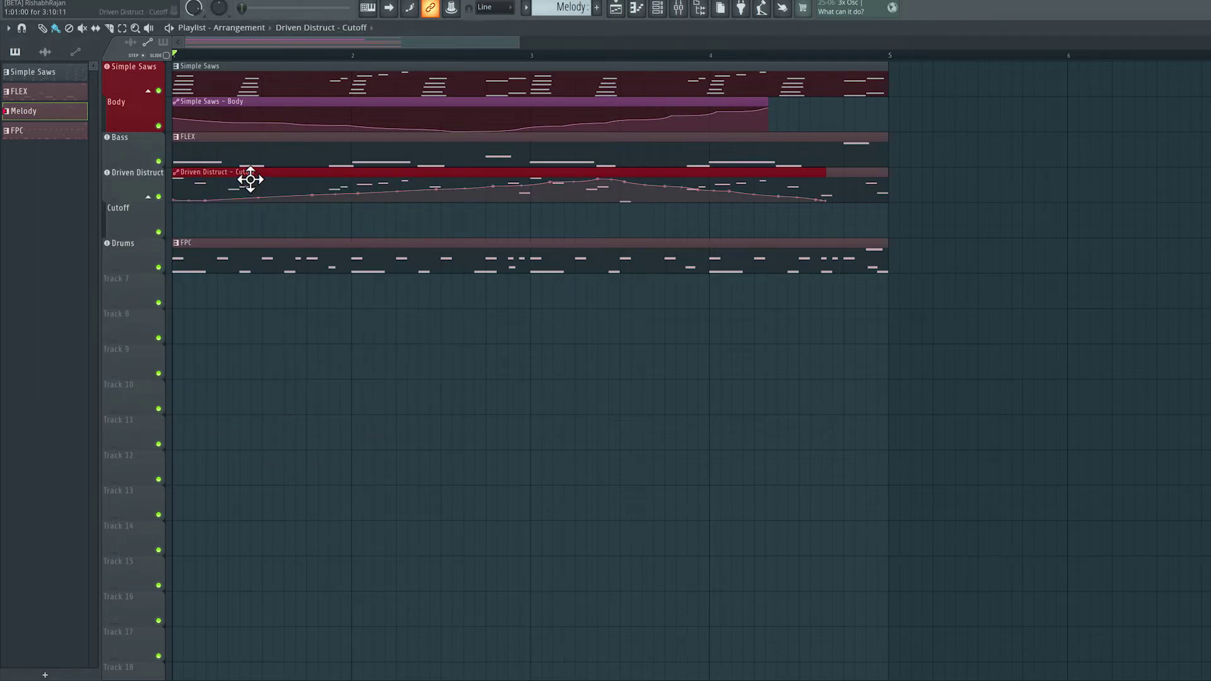
left_click_drag(250, 180, 246, 224)
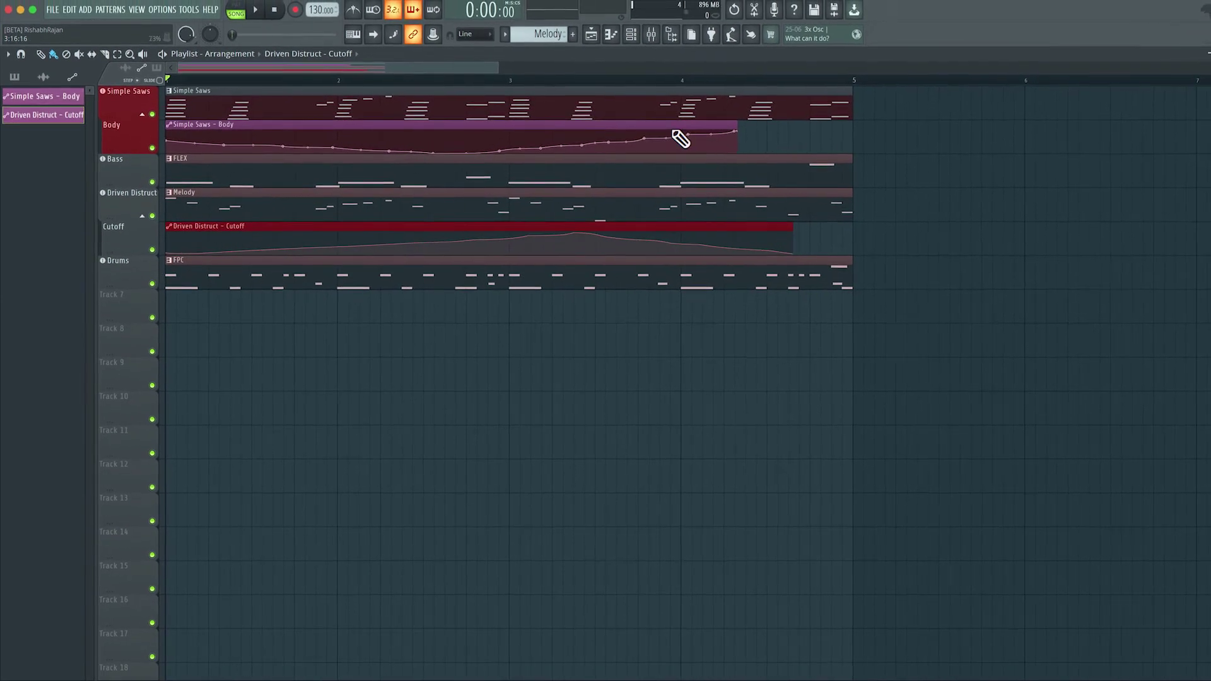
Load Distructor onto the Drums mixer insert
left_click(652, 36)
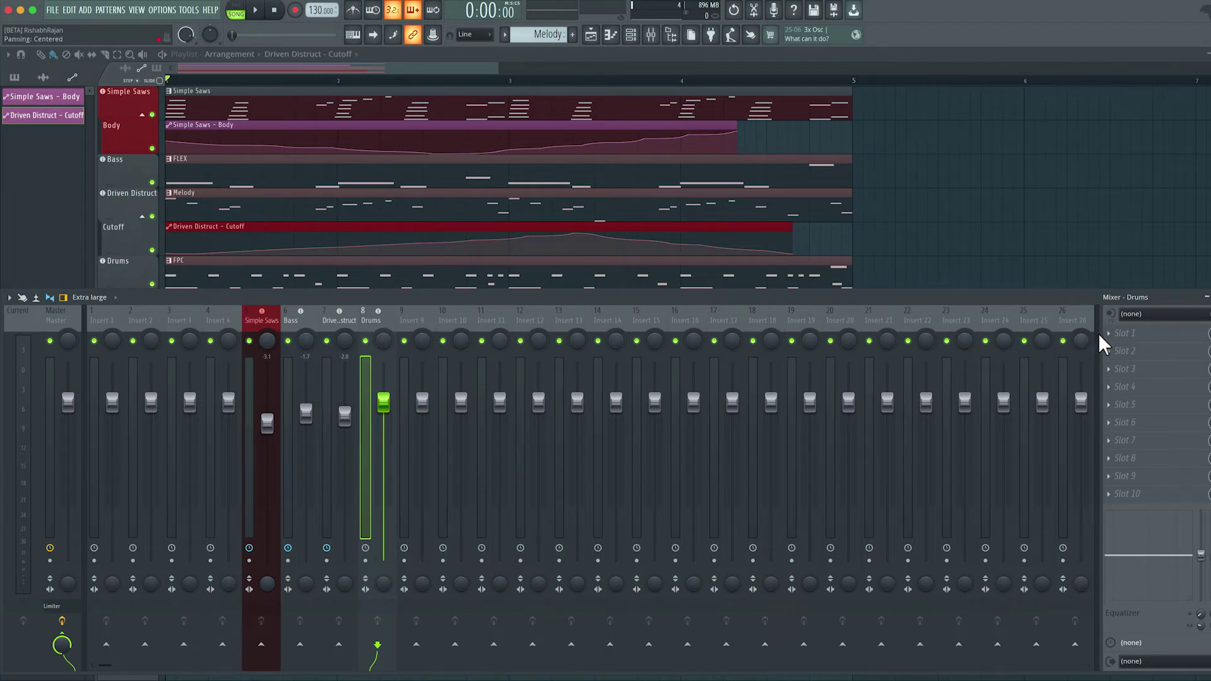
left_click(1126, 334)
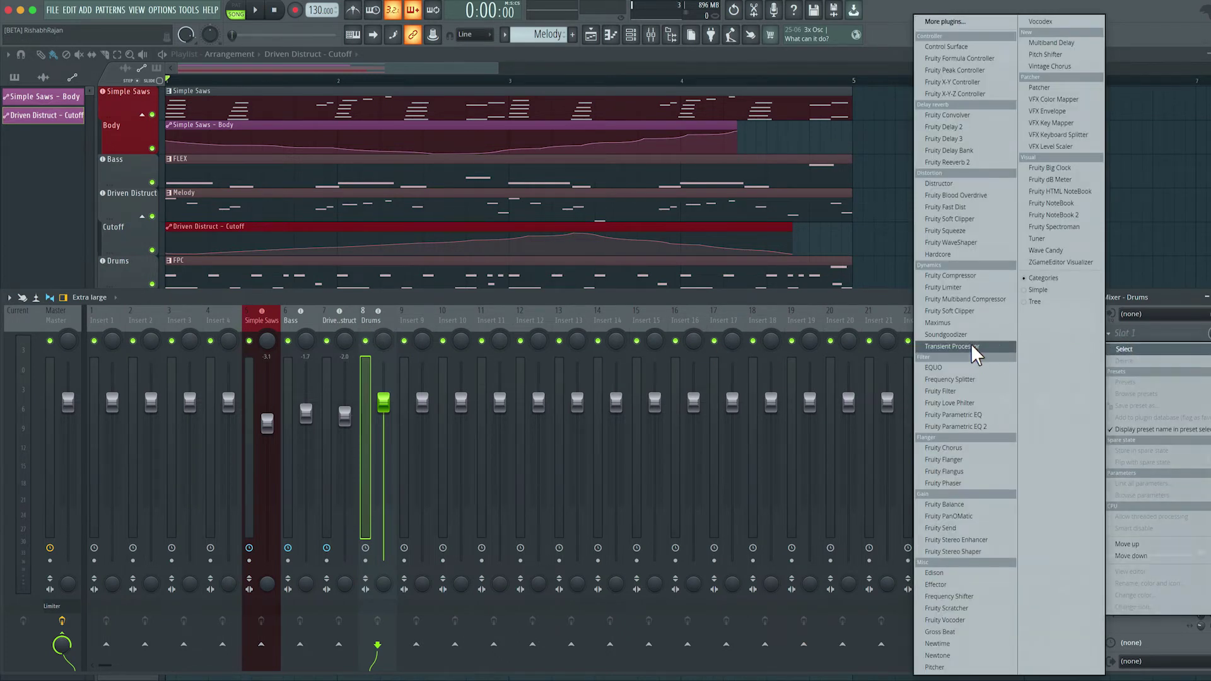
left_click(957, 184)
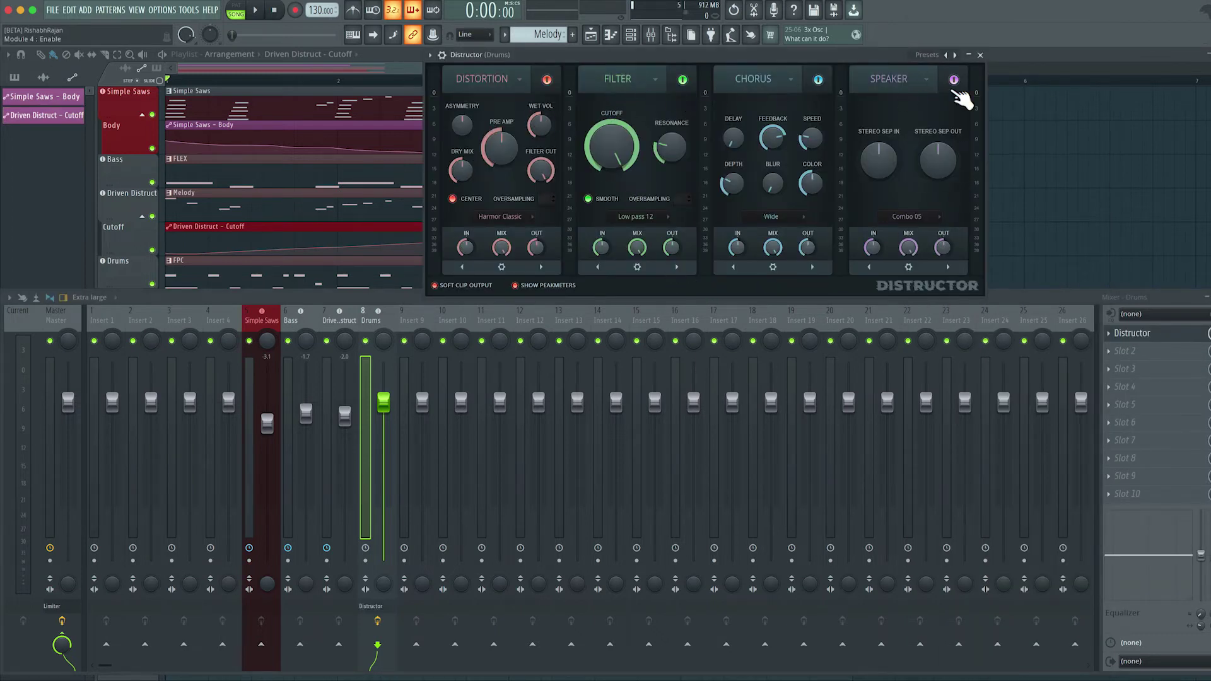
Disable Distructor's Filter, Chorus and Speaker modules and set the distortion algorithm to Crusher
left_click(682, 80)
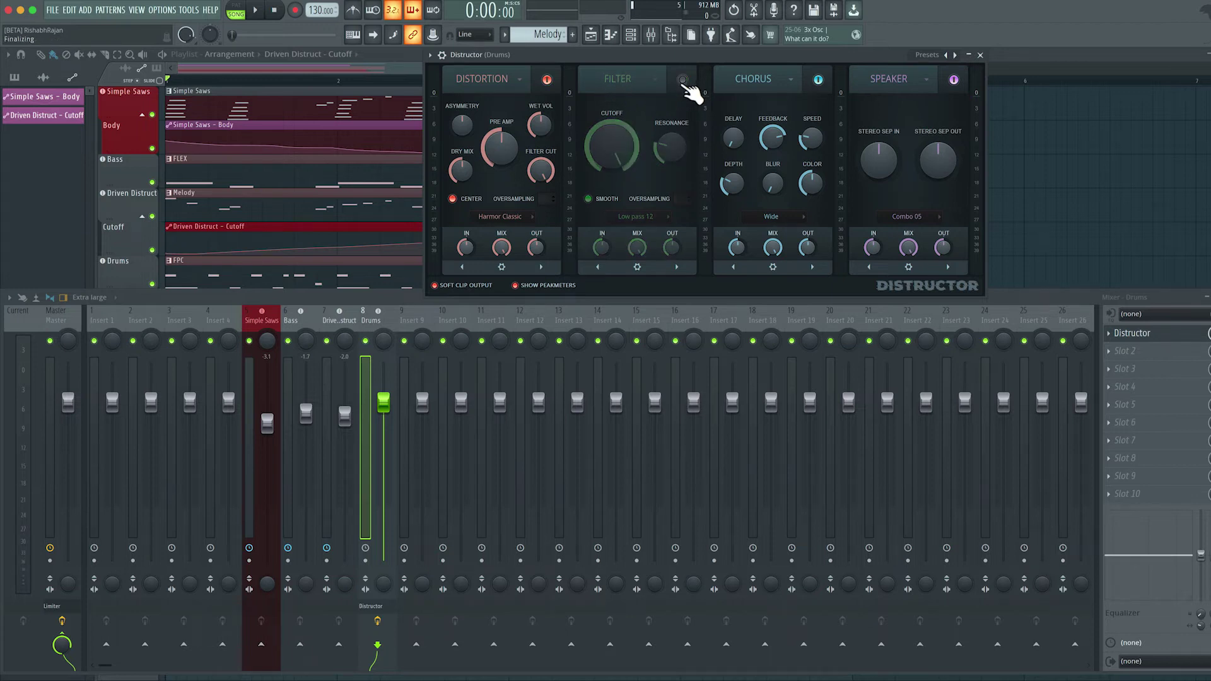
left_click(818, 79)
left_click(953, 80)
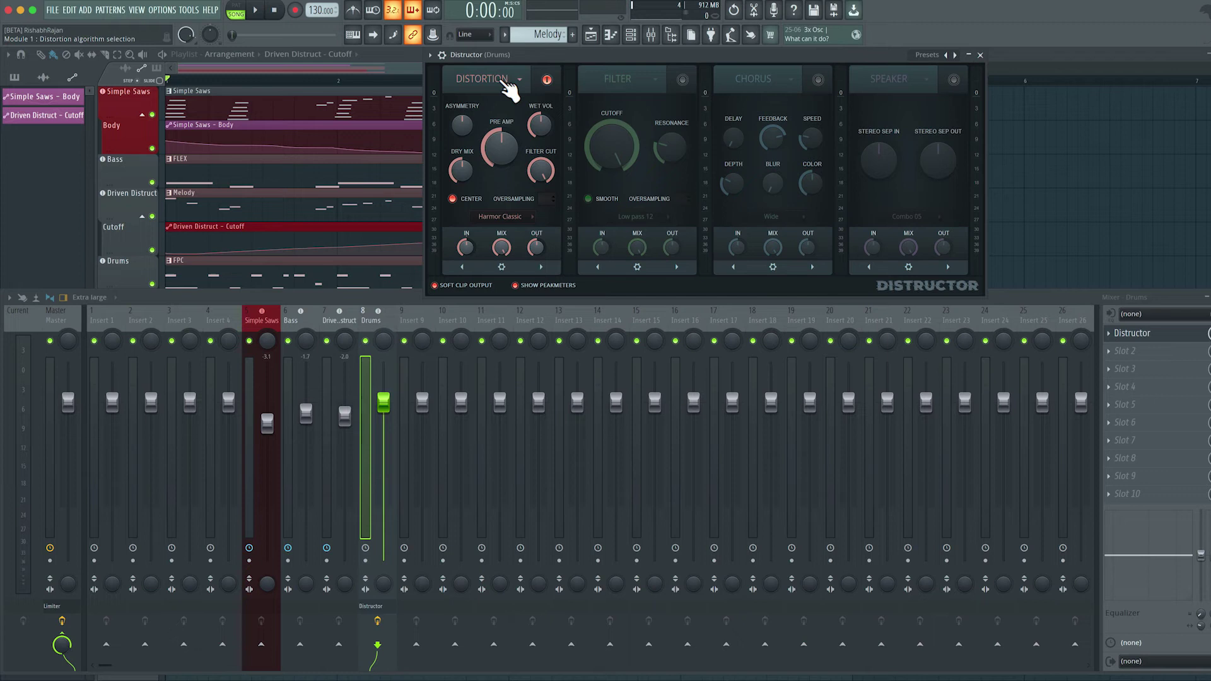
left_click(502, 220)
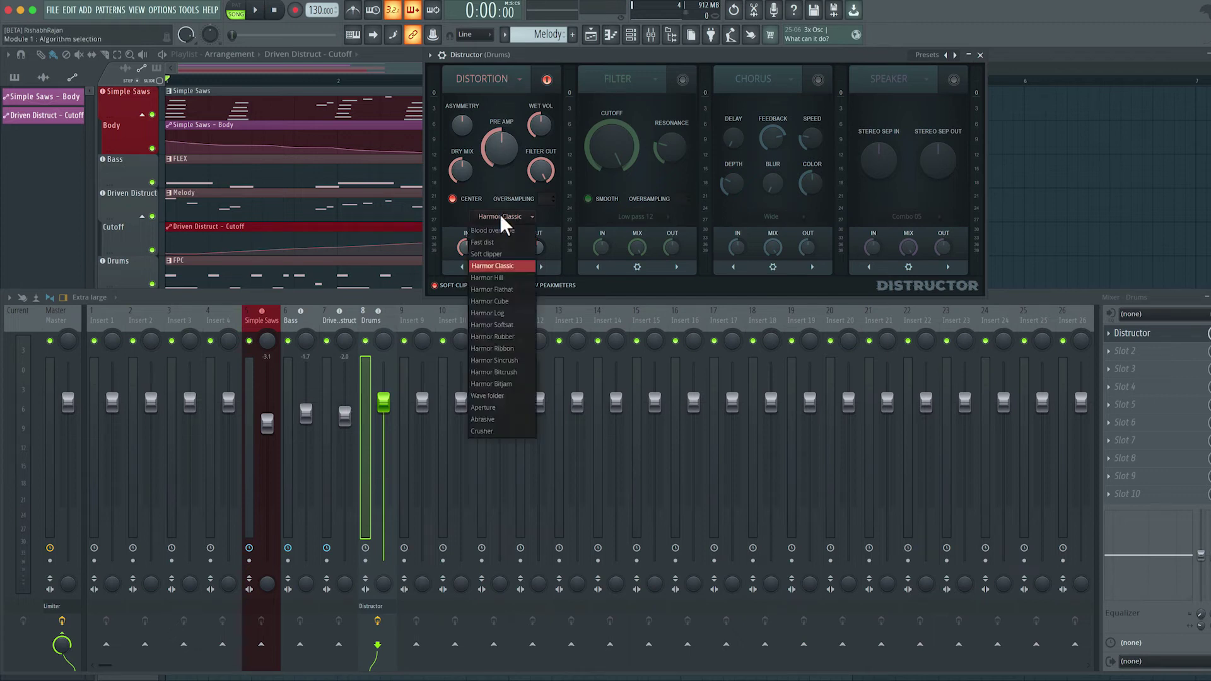
left_click(499, 431)
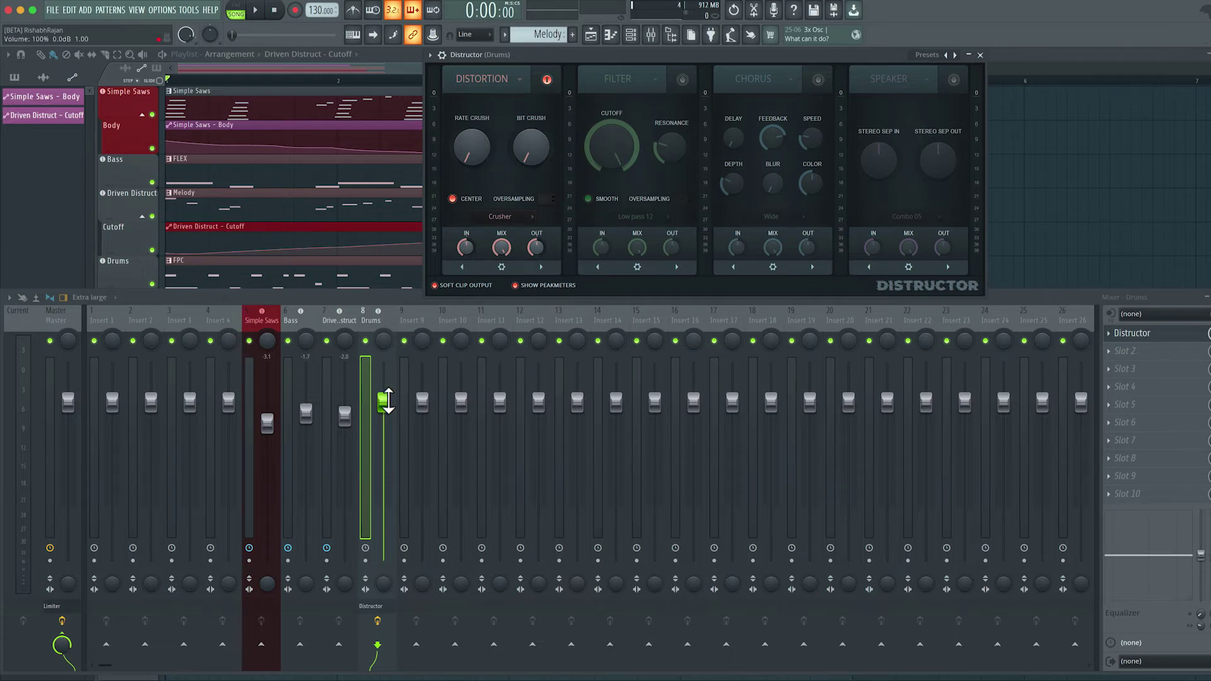
Solo Drums and, during playback, lower Rate crush from 2821.57 Hz to 1269.44 Hz
right_click(366, 341)
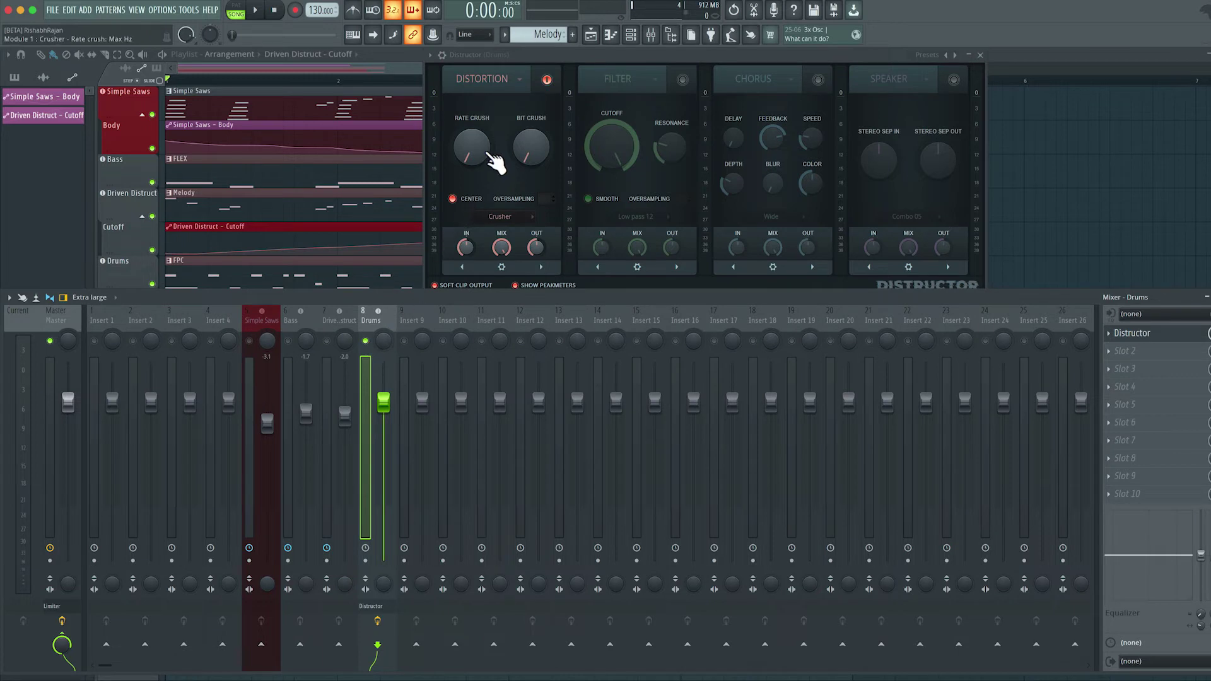
left_click(258, 10)
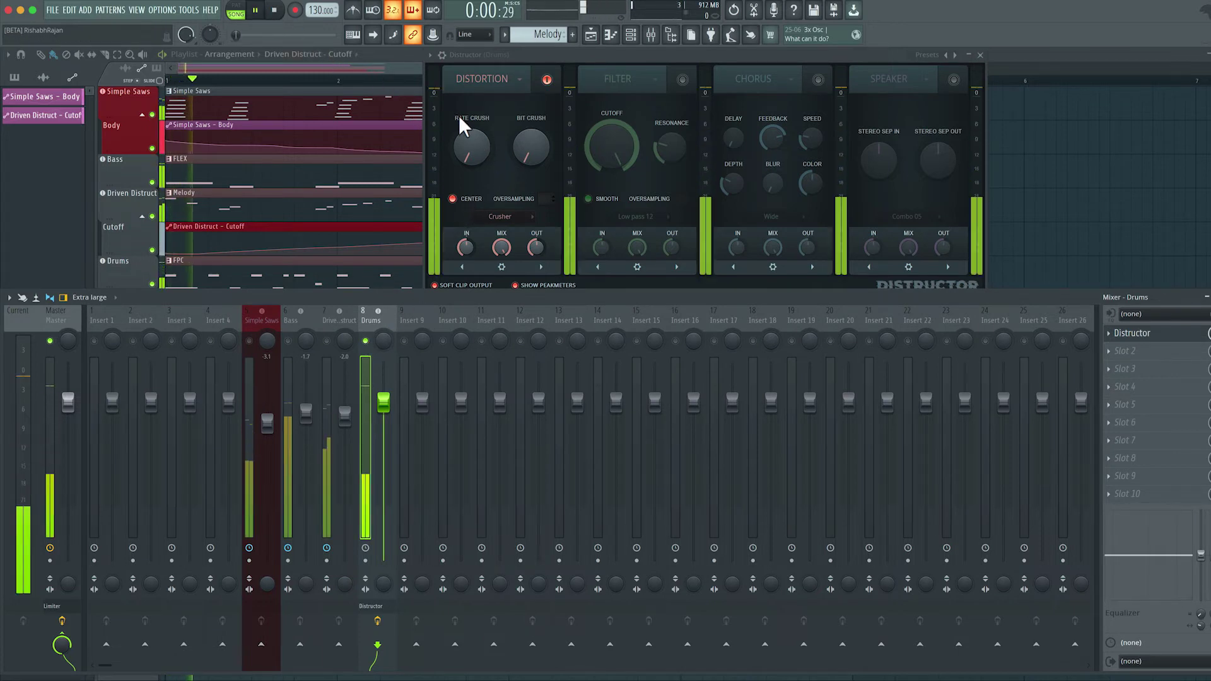
mouse_move(471, 146)
left_mouse_down()
mouse_move(471, 109)
mouse_move(479, 157)
left_mouse_up()
key("space")
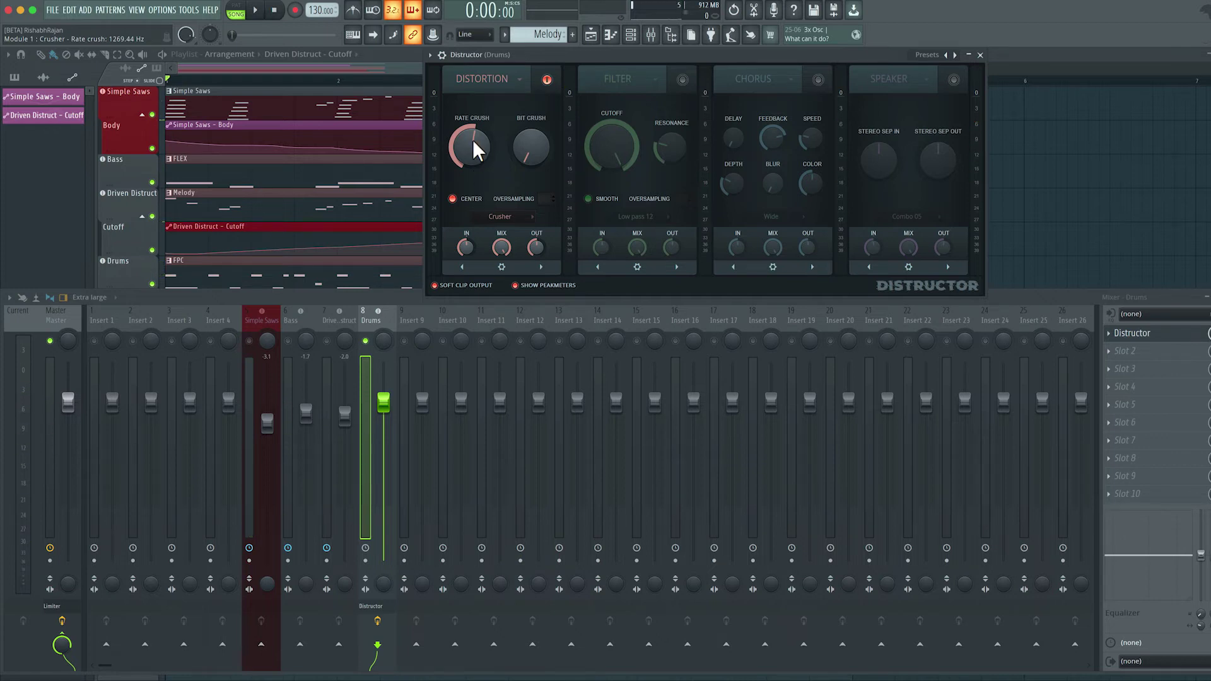
Create a Rate crush automation clip, then close Distructor and the mixer
right_click(474, 143)
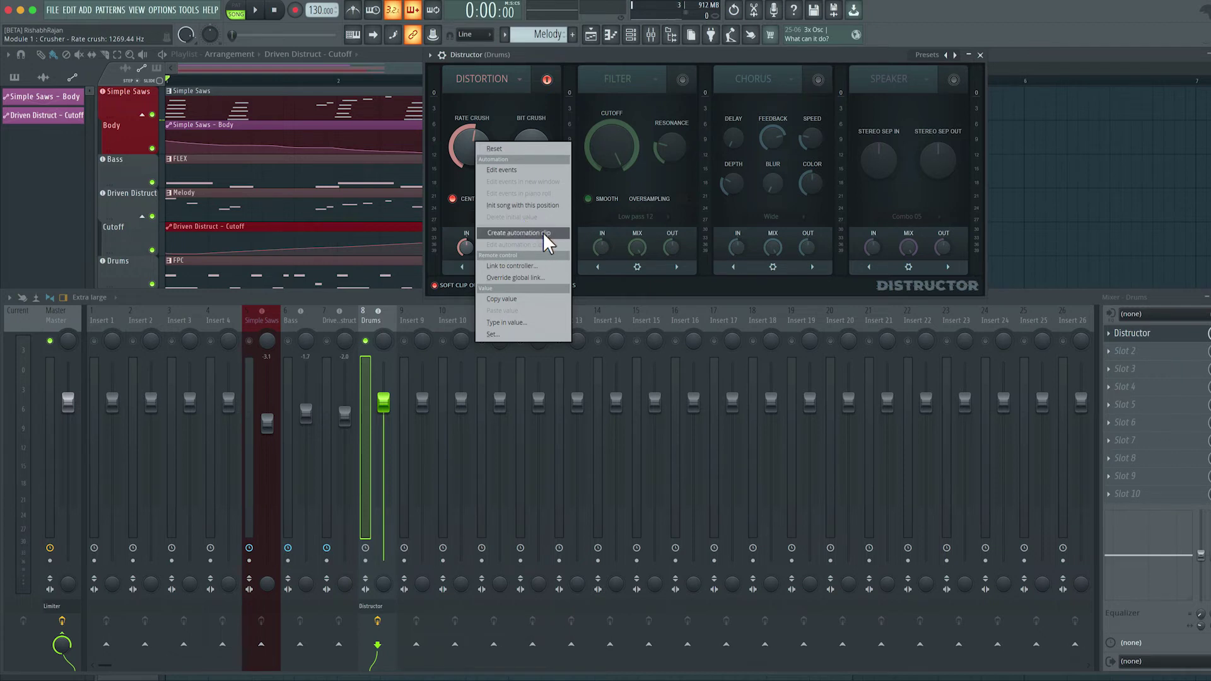
left_click(519, 233)
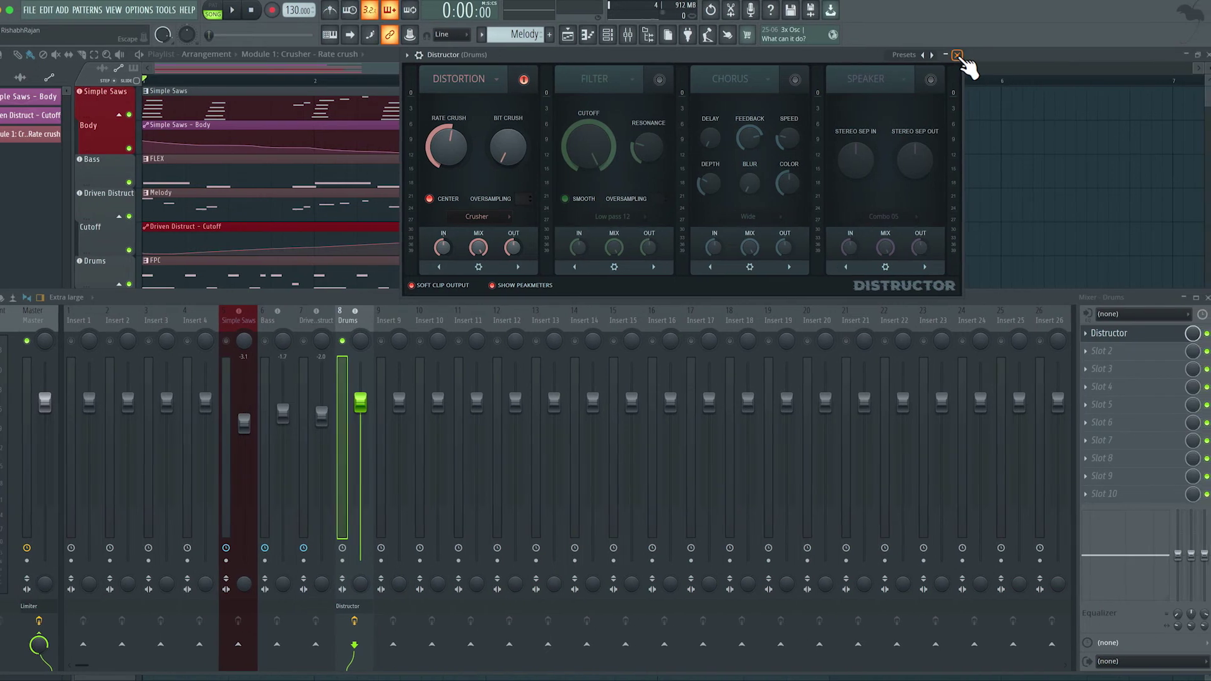
left_click(953, 55)
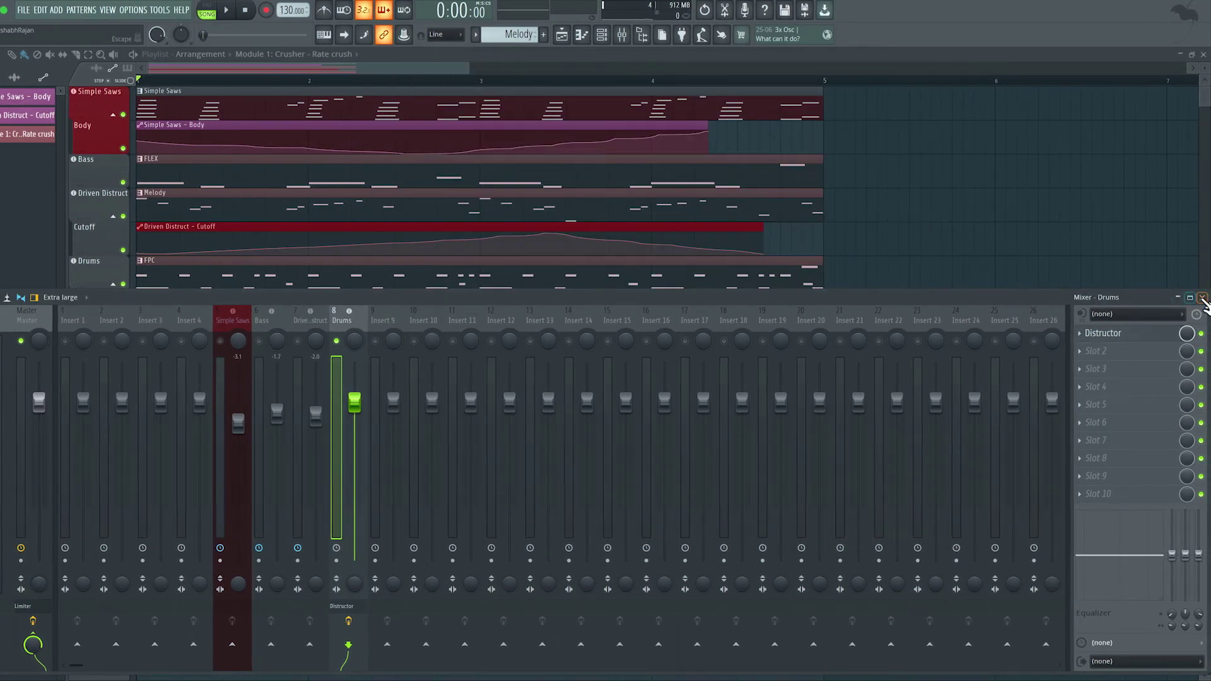
left_click(1203, 298)
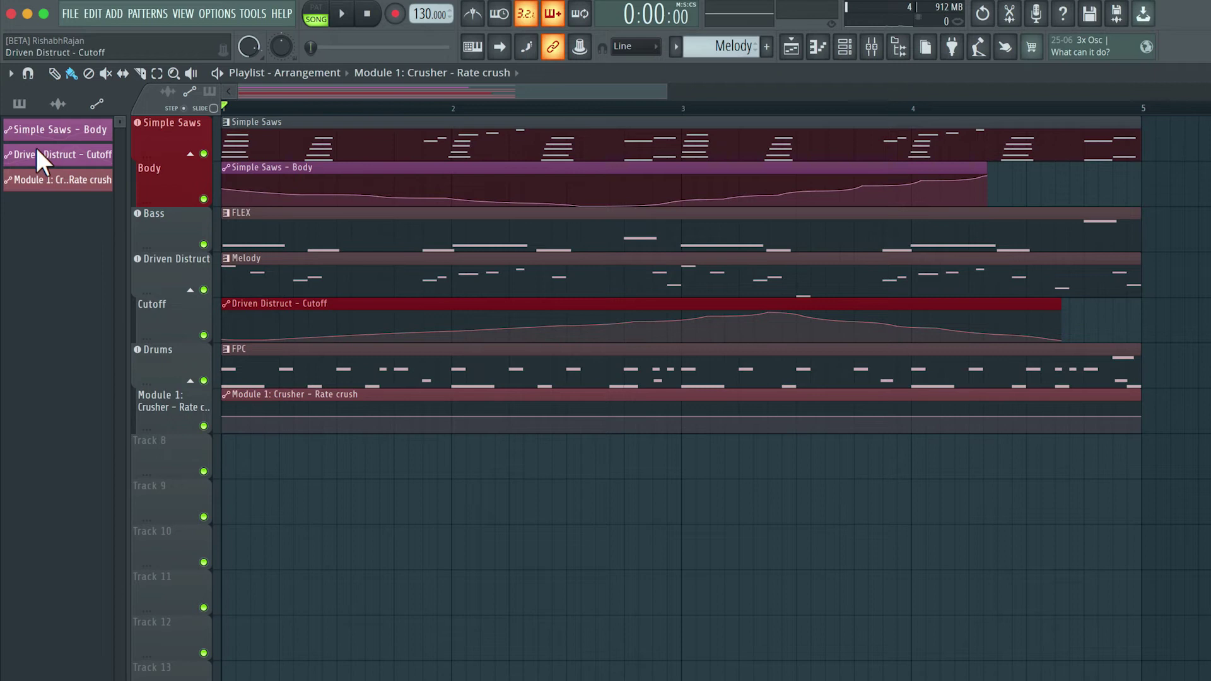
left_click(26, 105)
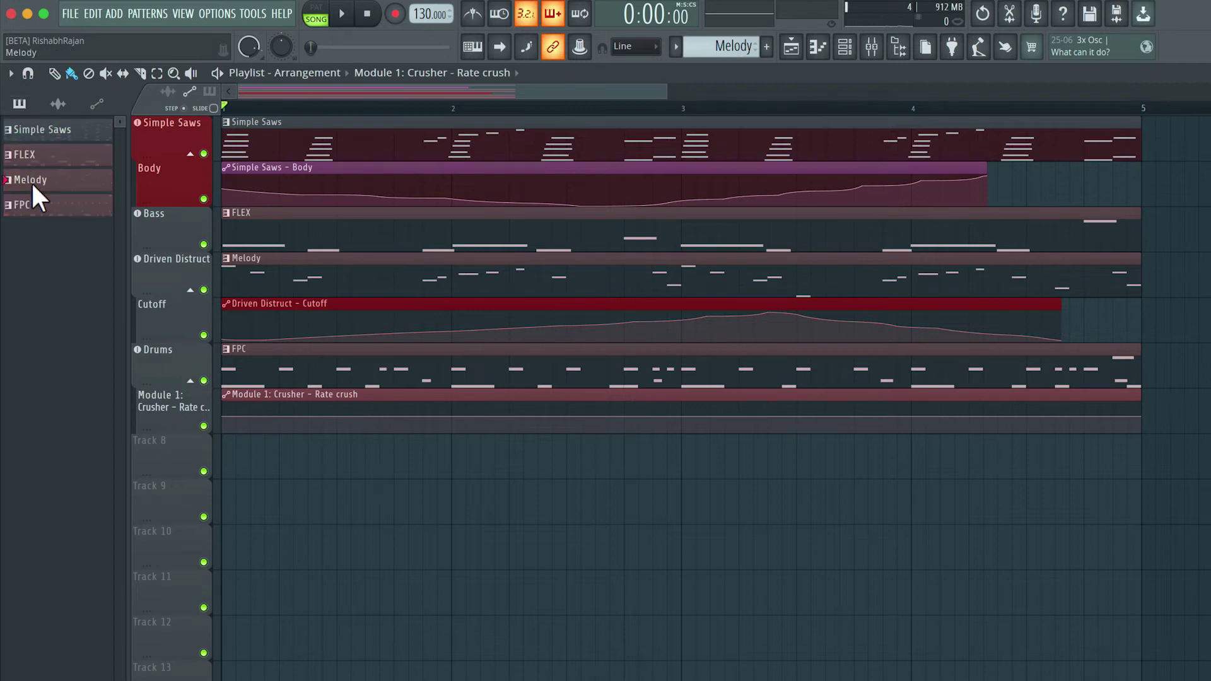
left_click(58, 104)
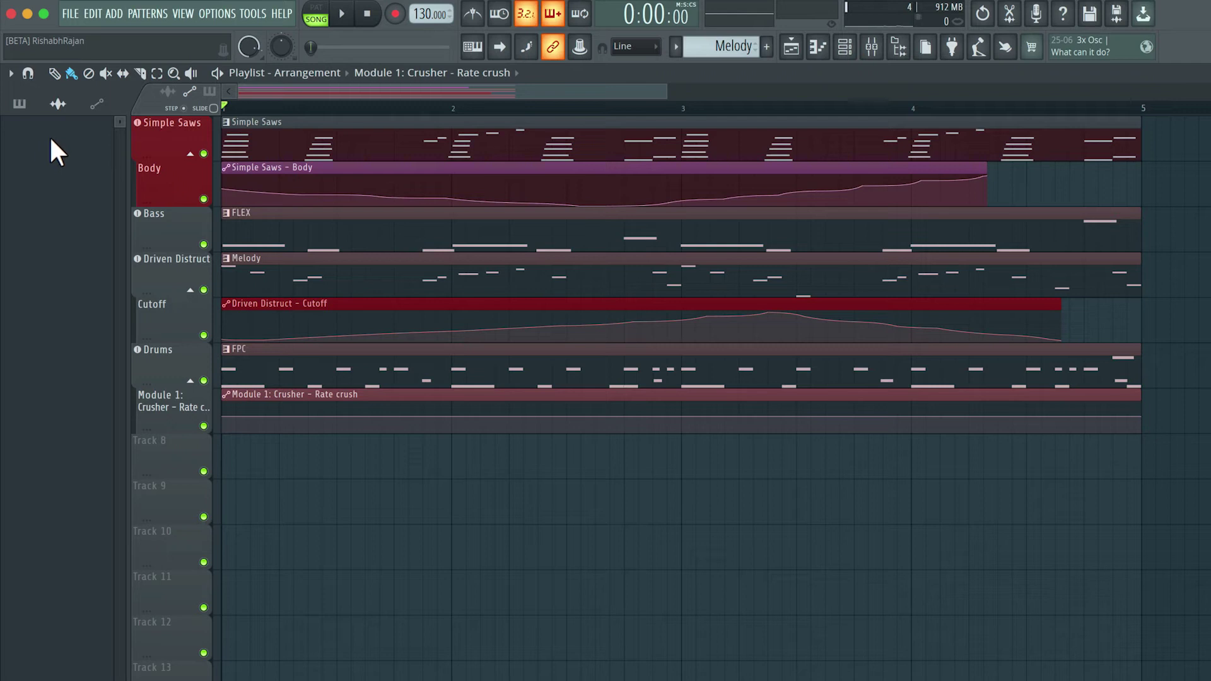
left_click(96, 105)
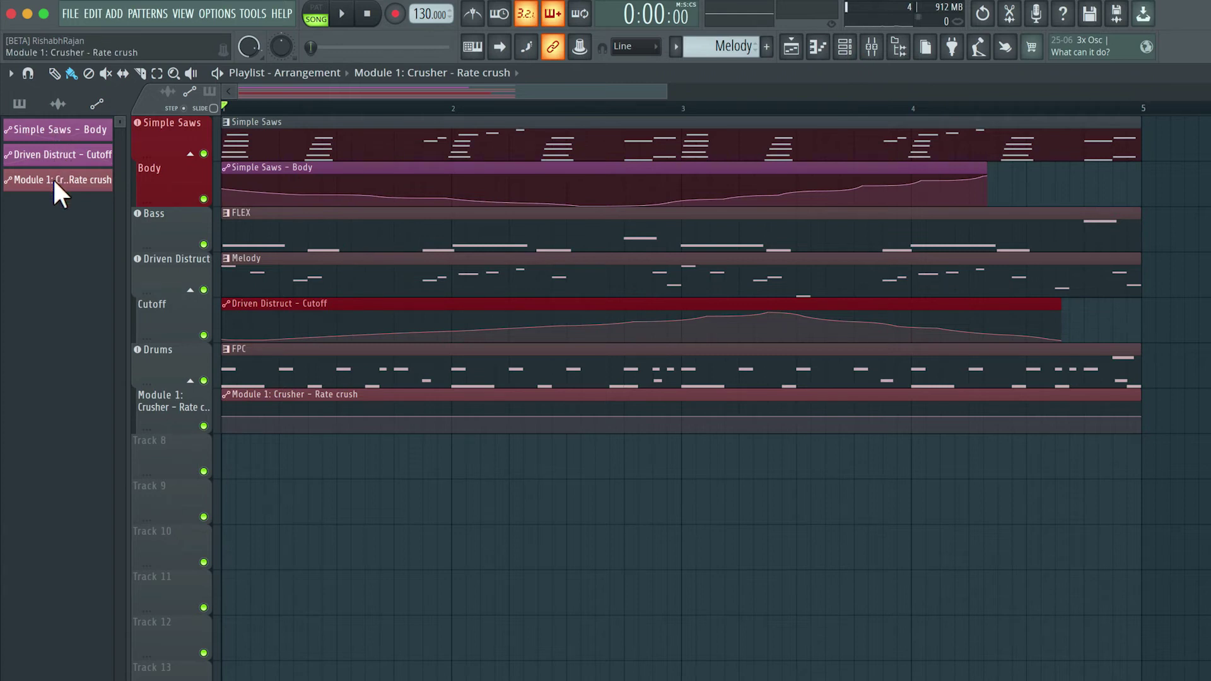
Enlarge the Rate crush track and add an early peak point, undoing a drawn wavy shape
mouse_move(417, 340)
left_click_drag(182, 436, 184, 496)
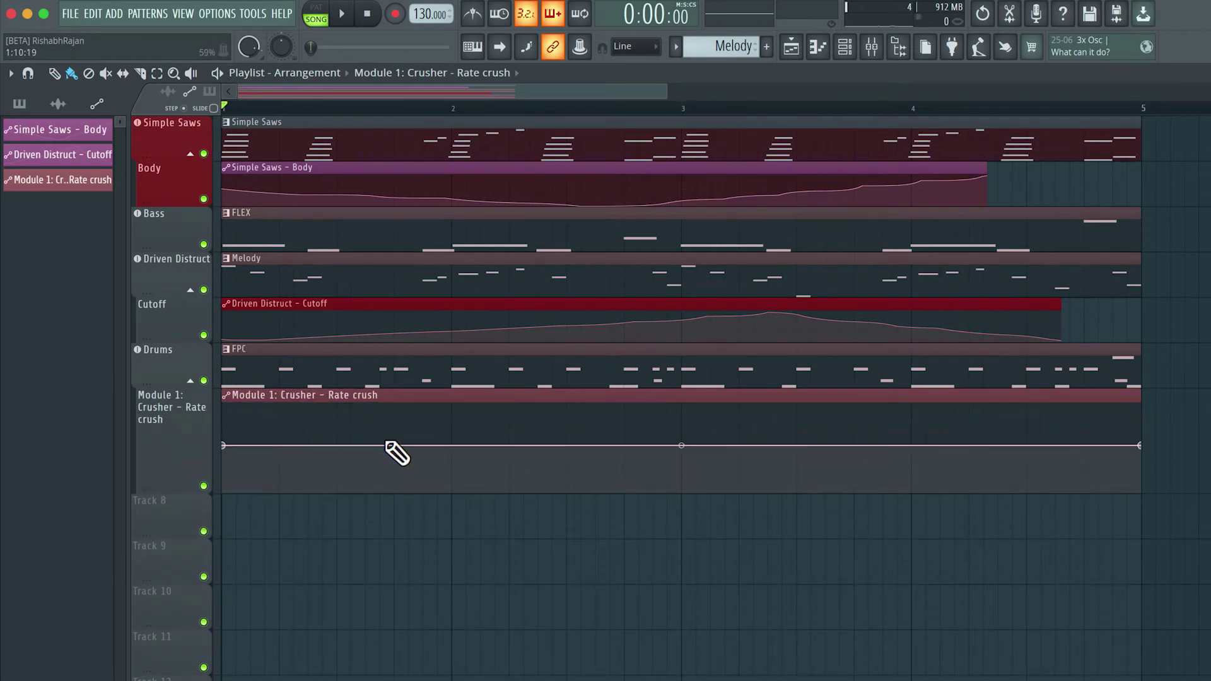
left_click(294, 428)
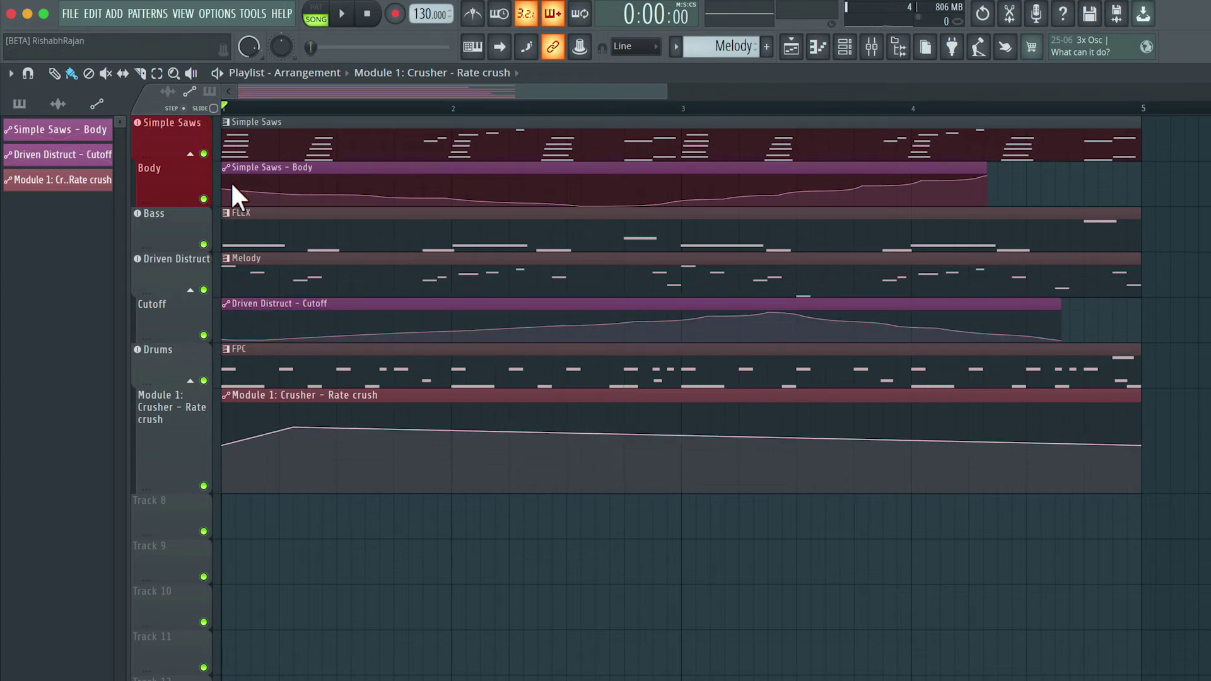
mouse_move(307, 433)
left_mouse_down()
mouse_move(399, 438)
mouse_move(432, 464)
mouse_move(529, 436)
mouse_move(587, 466)
mouse_move(772, 448)
mouse_move(860, 477)
mouse_move(969, 438)
mouse_move(1071, 467)
mouse_move(1137, 419)
left_mouse_up()
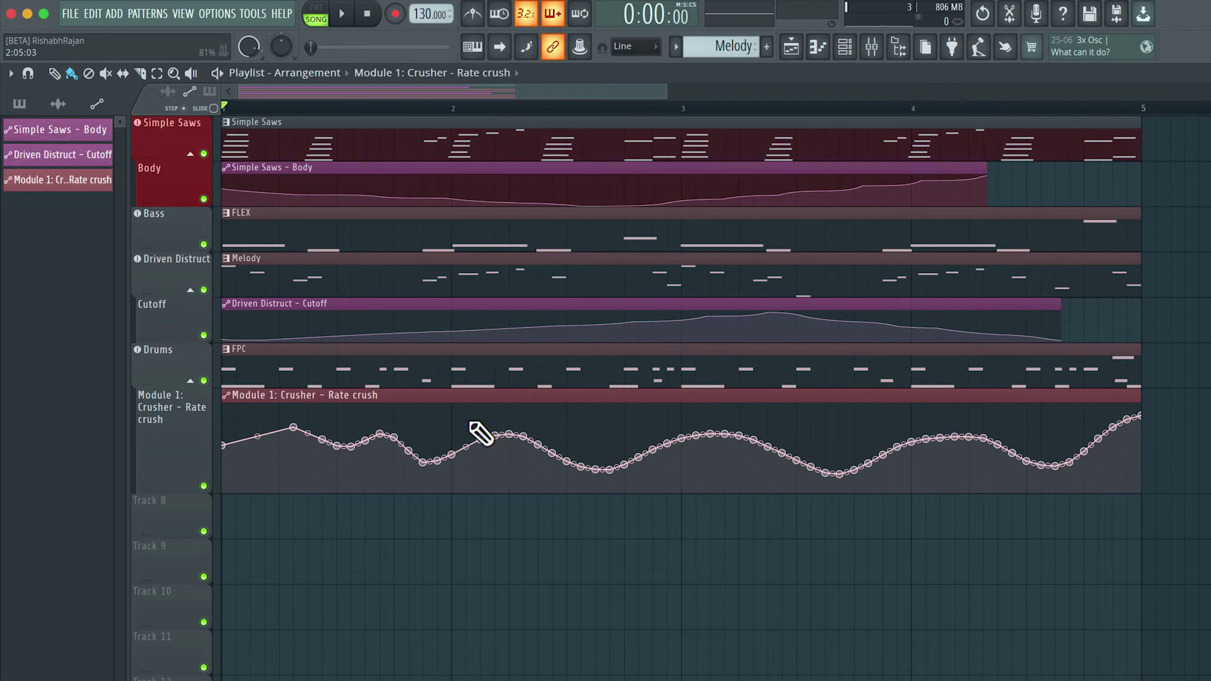
key("ctrl+z")
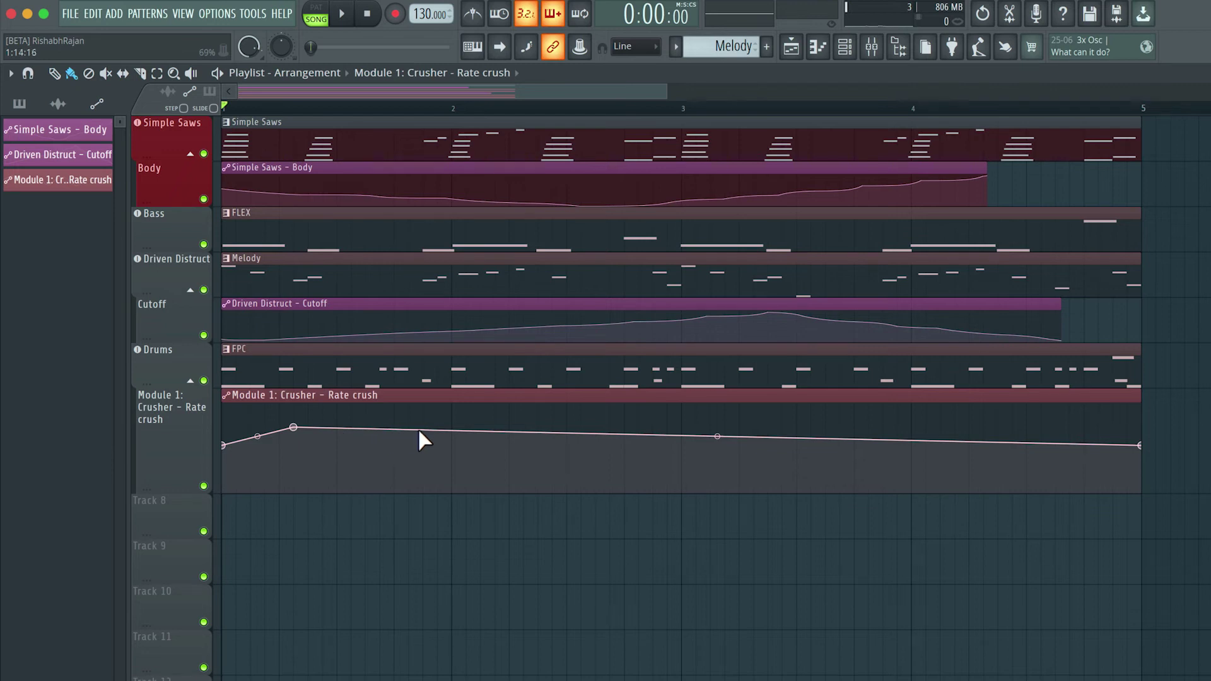
Add a lowest-value point after the peak and make that segment a four-step Stairs descent
left_click(395, 431)
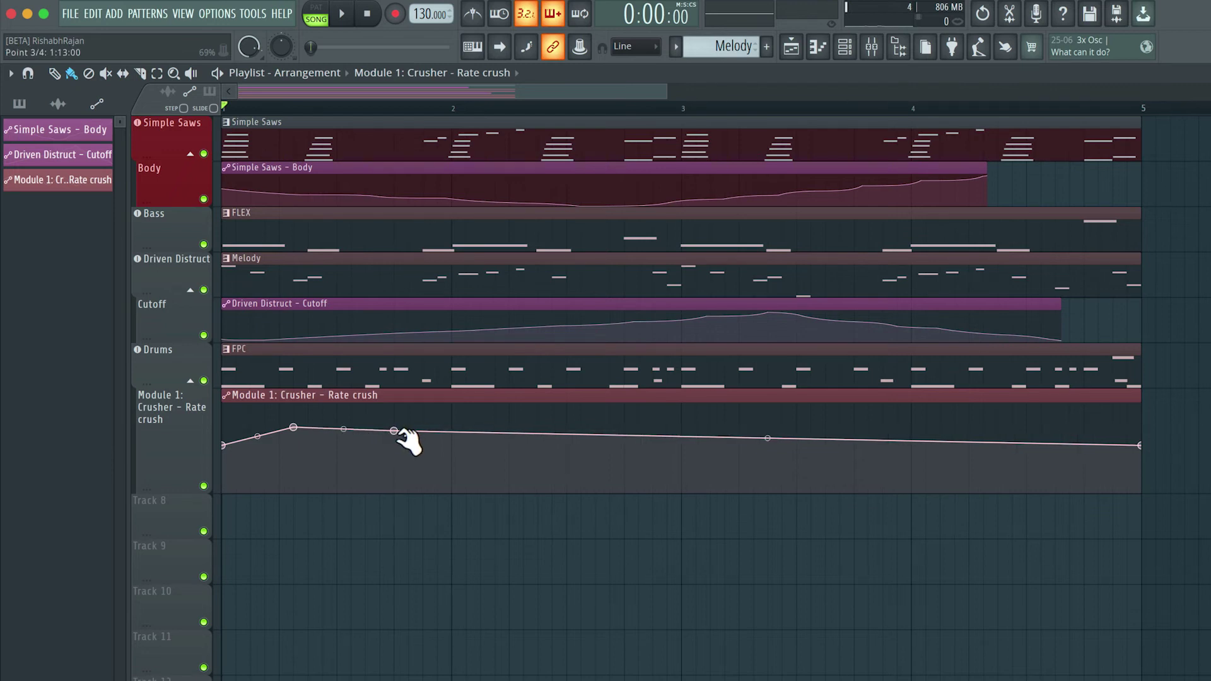
left_click_drag(394, 430, 452, 495)
mouse_move(374, 470)
left_mouse_down()
mouse_move(374, 485)
mouse_move(374, 451)
left_mouse_up()
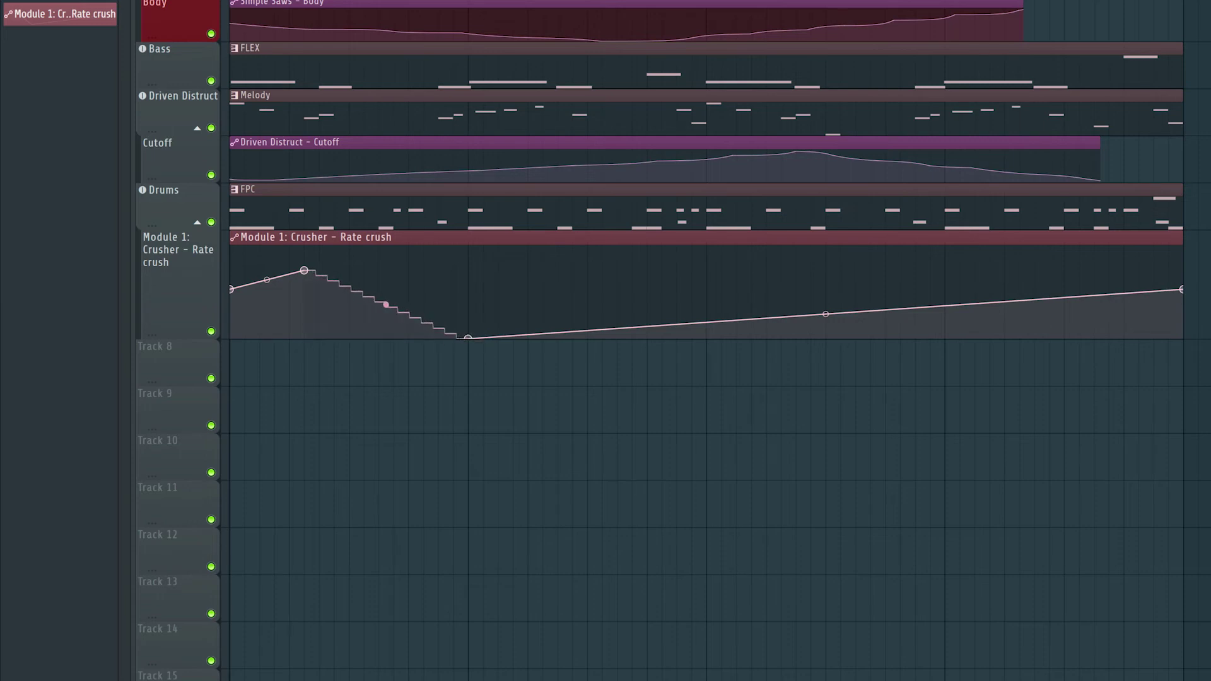
left_click_drag(386, 305, 386, 309)
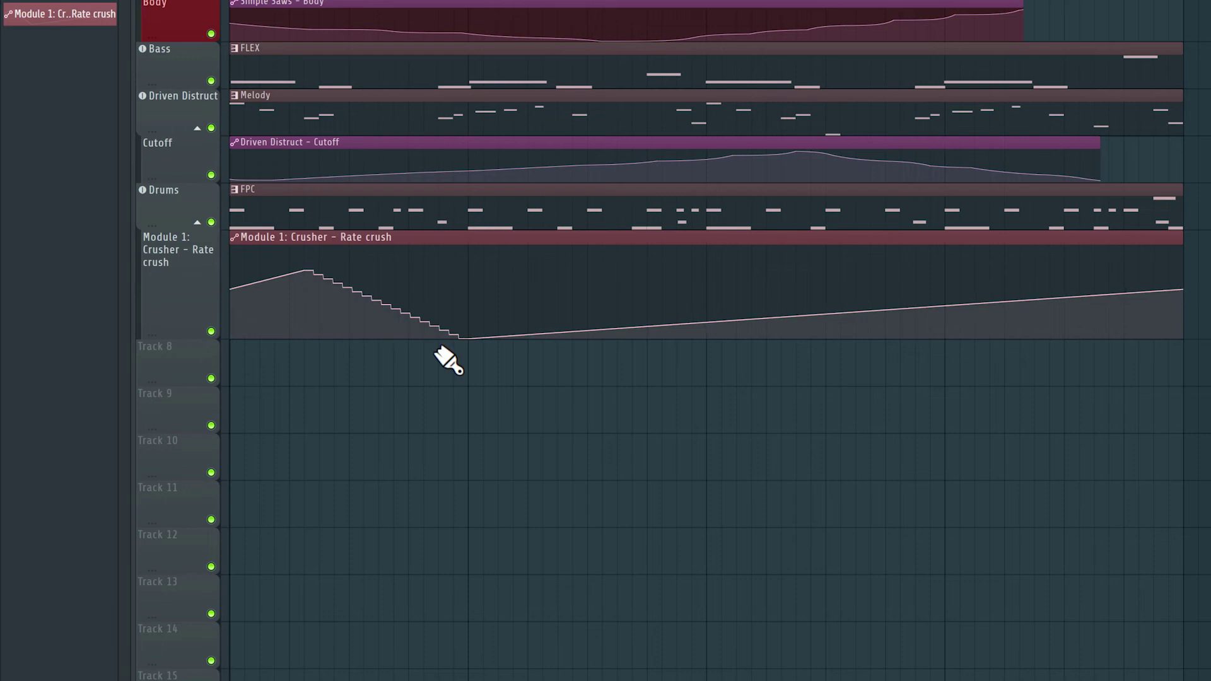
Solo Drums together with the Rate crush automation track and start playback
right_click(211, 222)
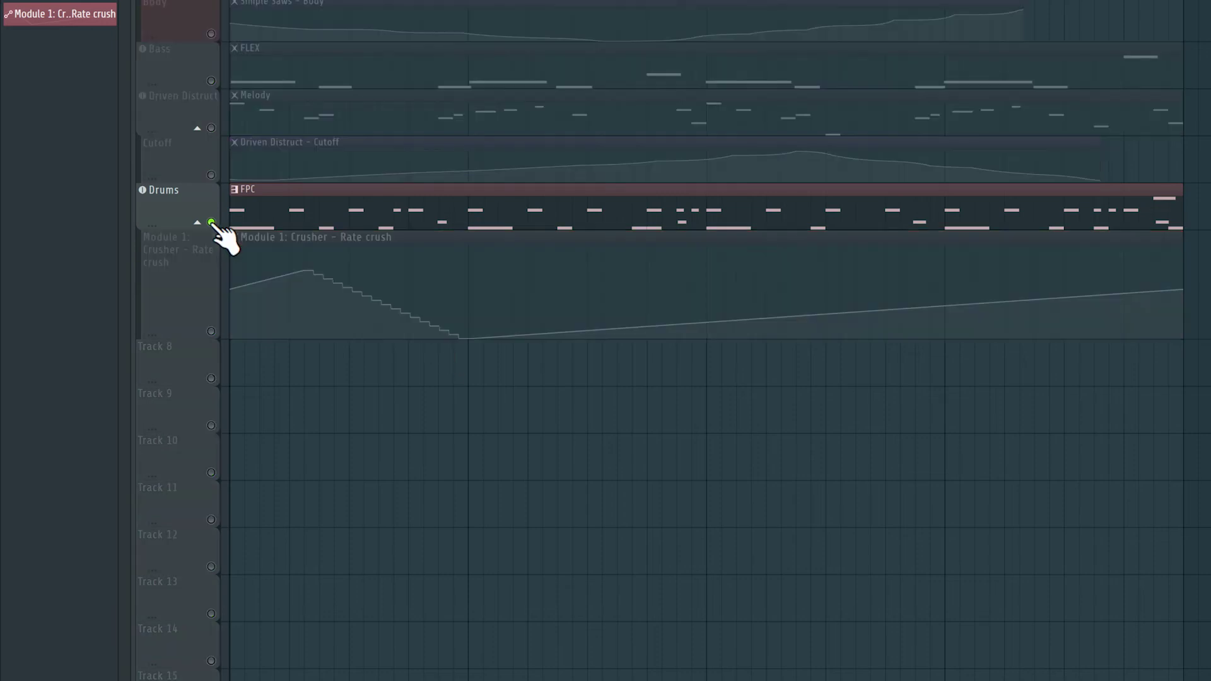
left_click(211, 331)
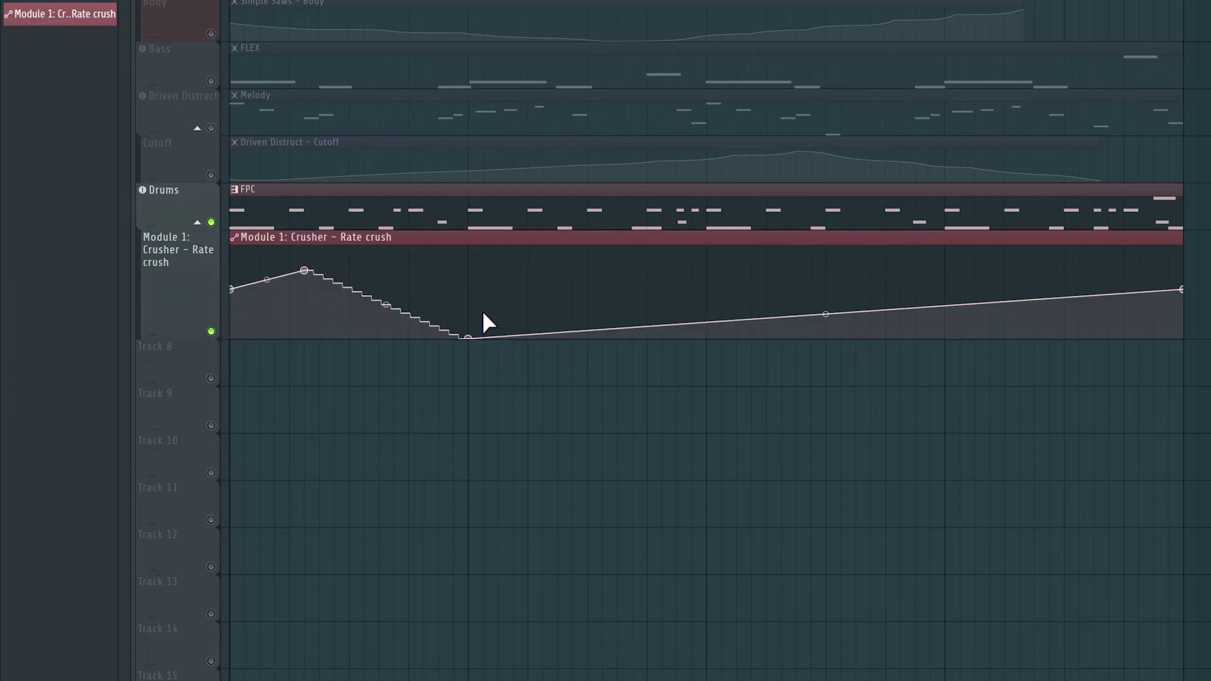
key("space")
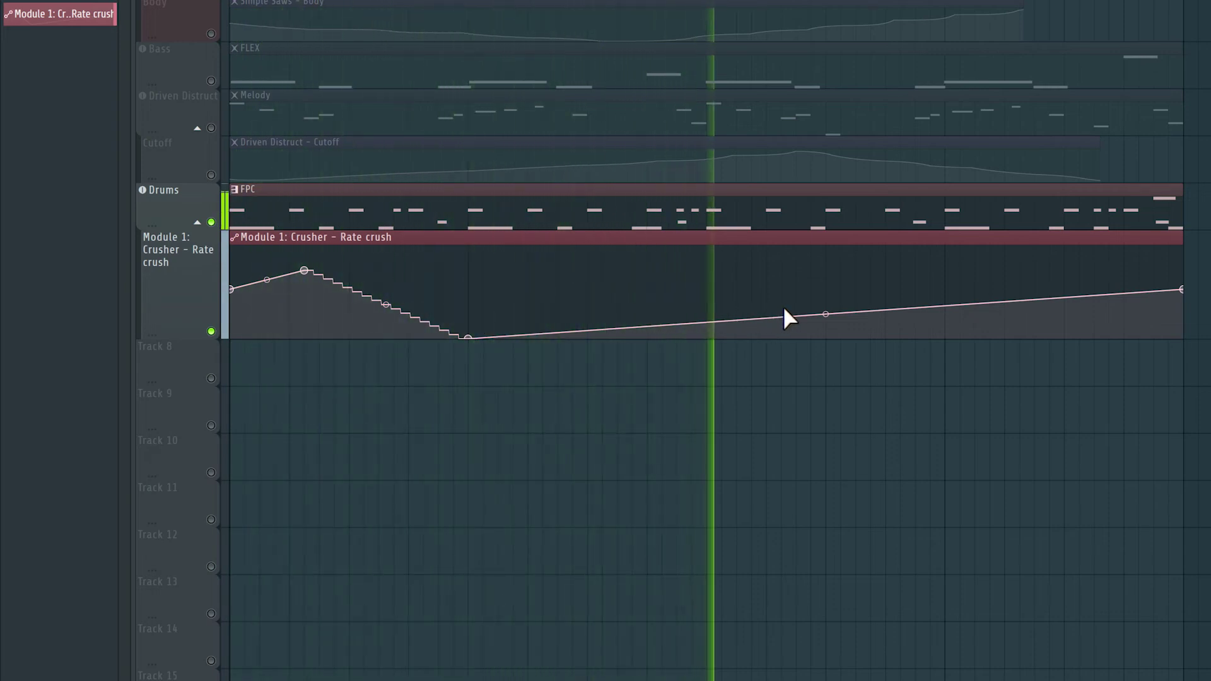
Reshape the Rate crush end points and add new dip and peak points along the curve
left_click_drag(1181, 289, 1182, 256)
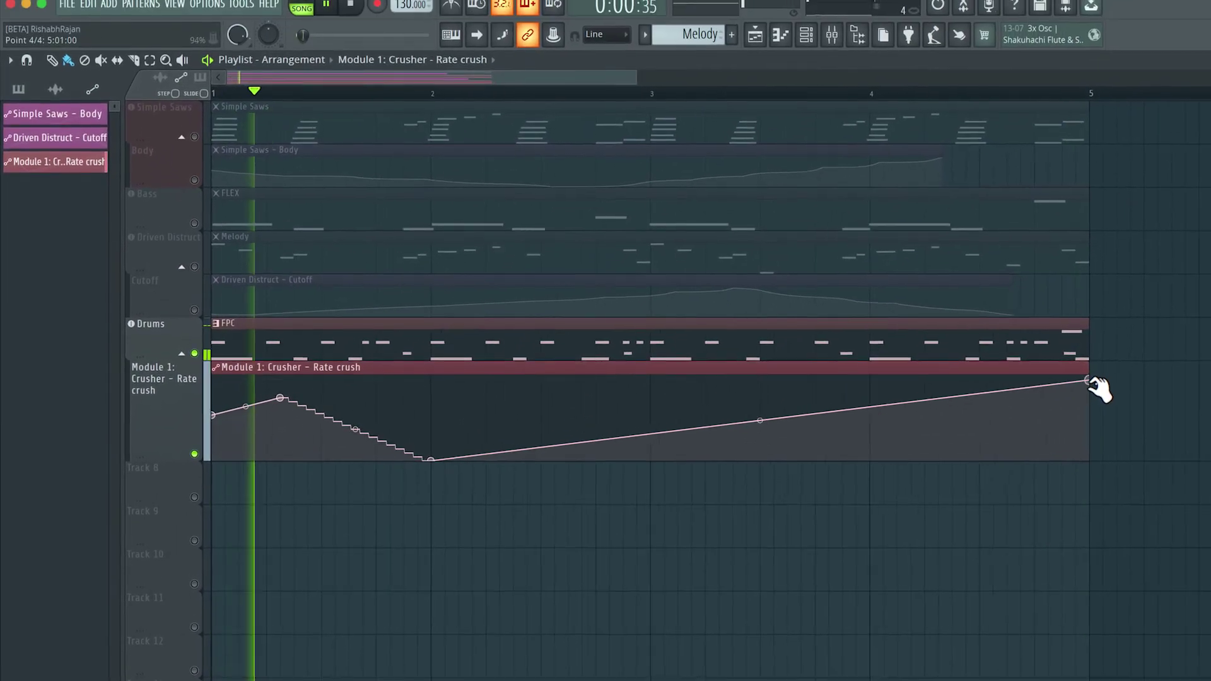
left_click_drag(1094, 383, 1097, 391)
left_click(599, 424)
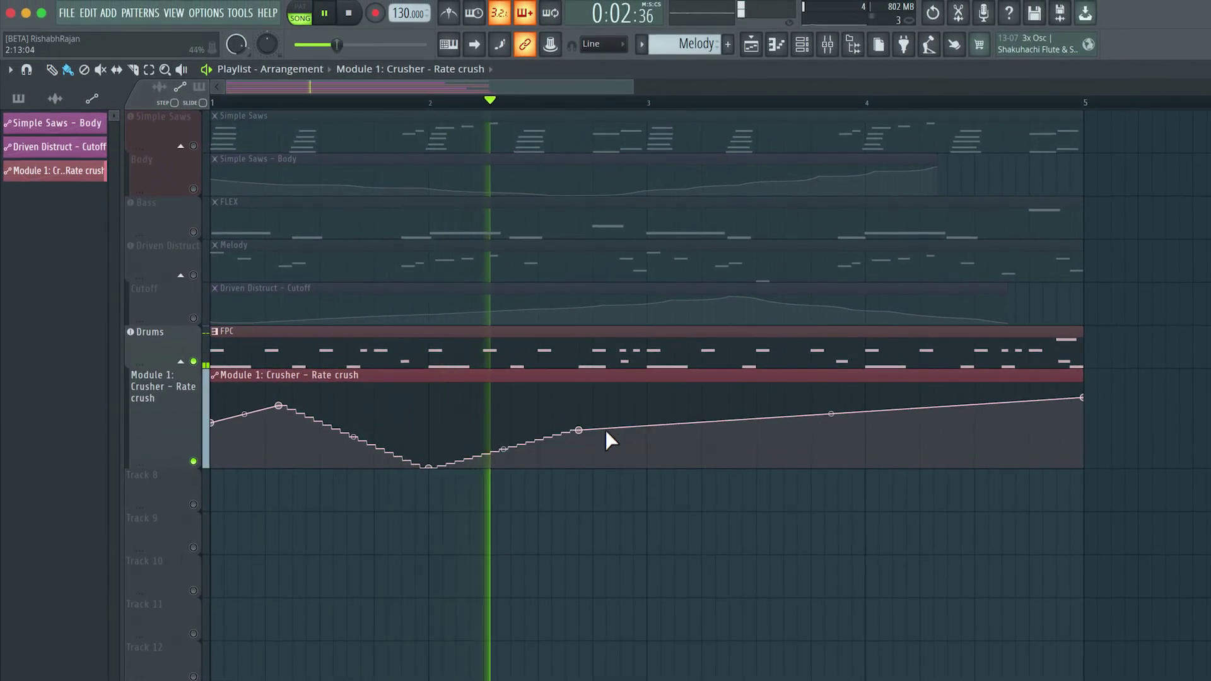
left_click_drag(695, 422, 729, 459)
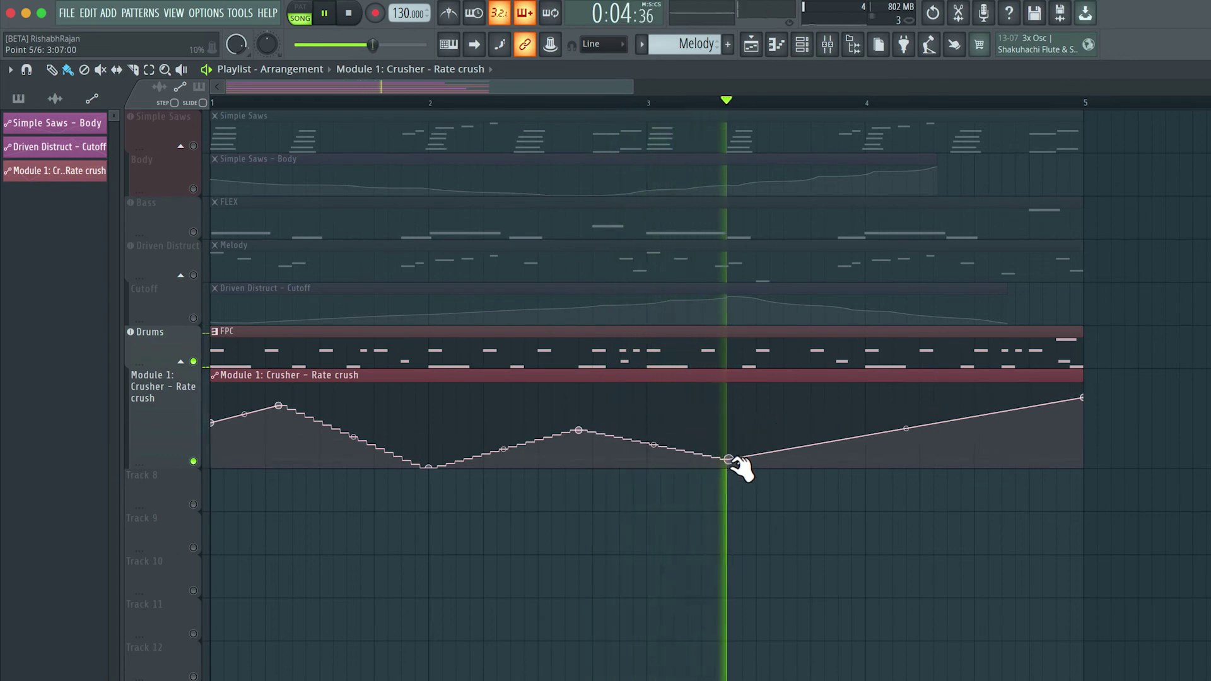
left_click_drag(848, 407, 988, 462)
Make point 4 and the last low point Single curve, arch segment 6–7, and raise points 2 and 3
right_click(577, 430)
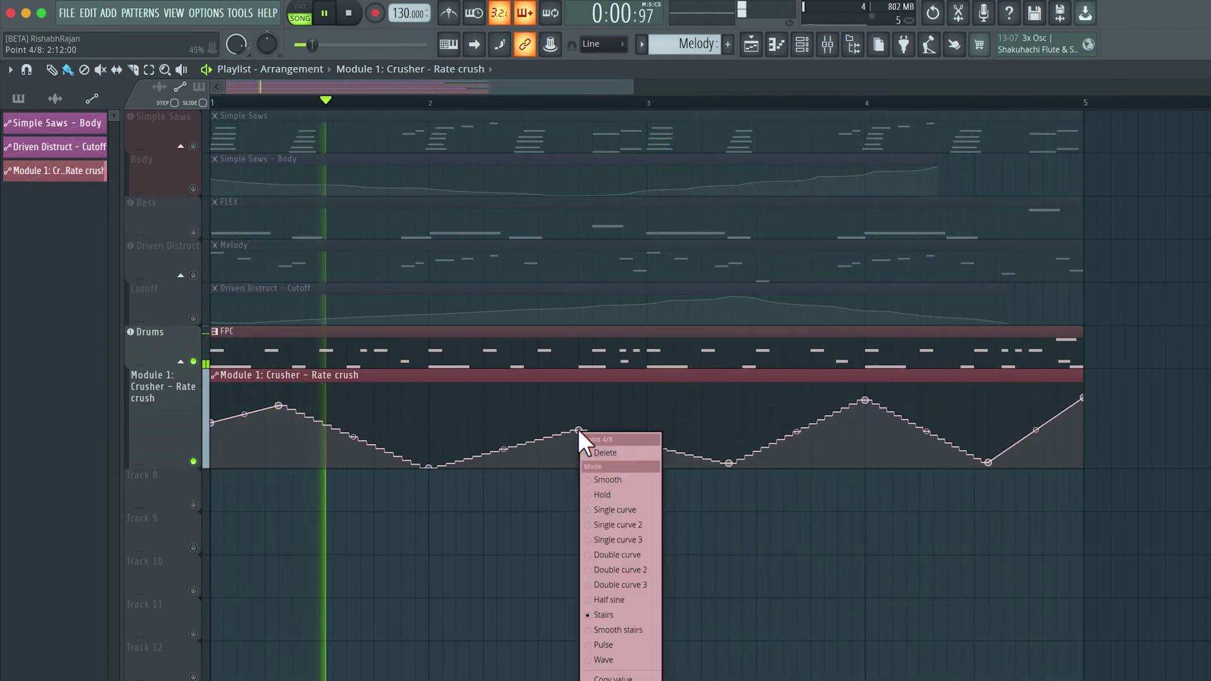
left_click(615, 511)
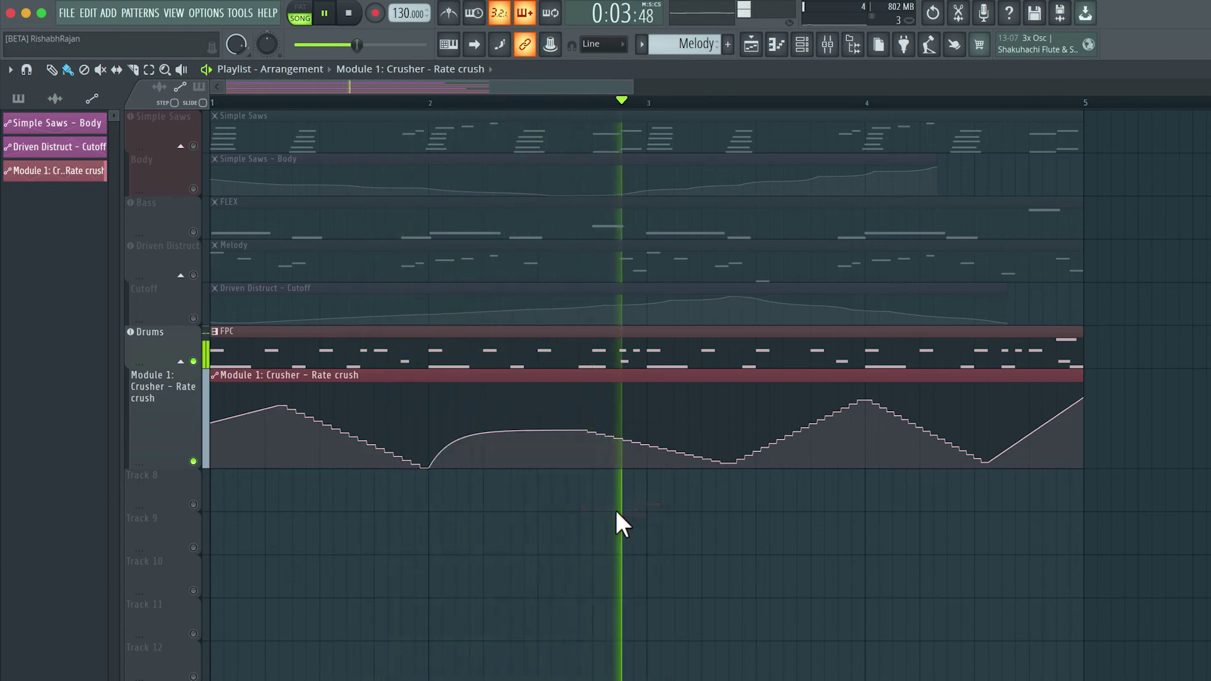
right_click(989, 465)
left_click(1024, 538)
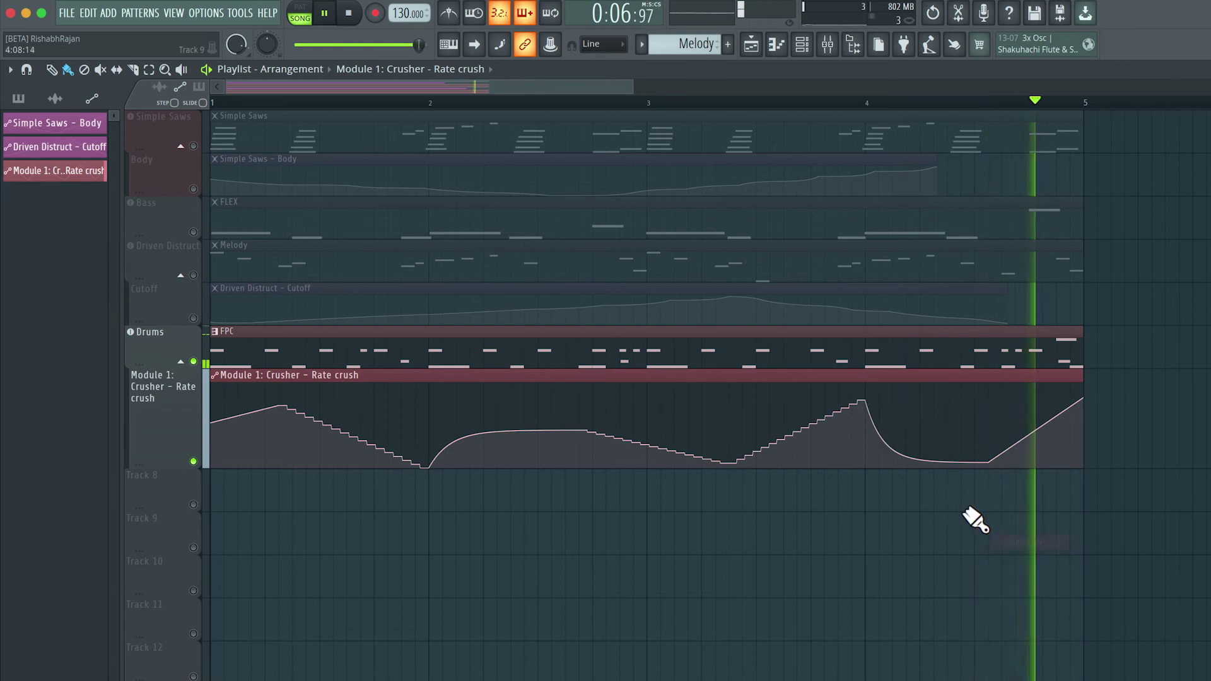
left_click_drag(910, 456, 910, 413)
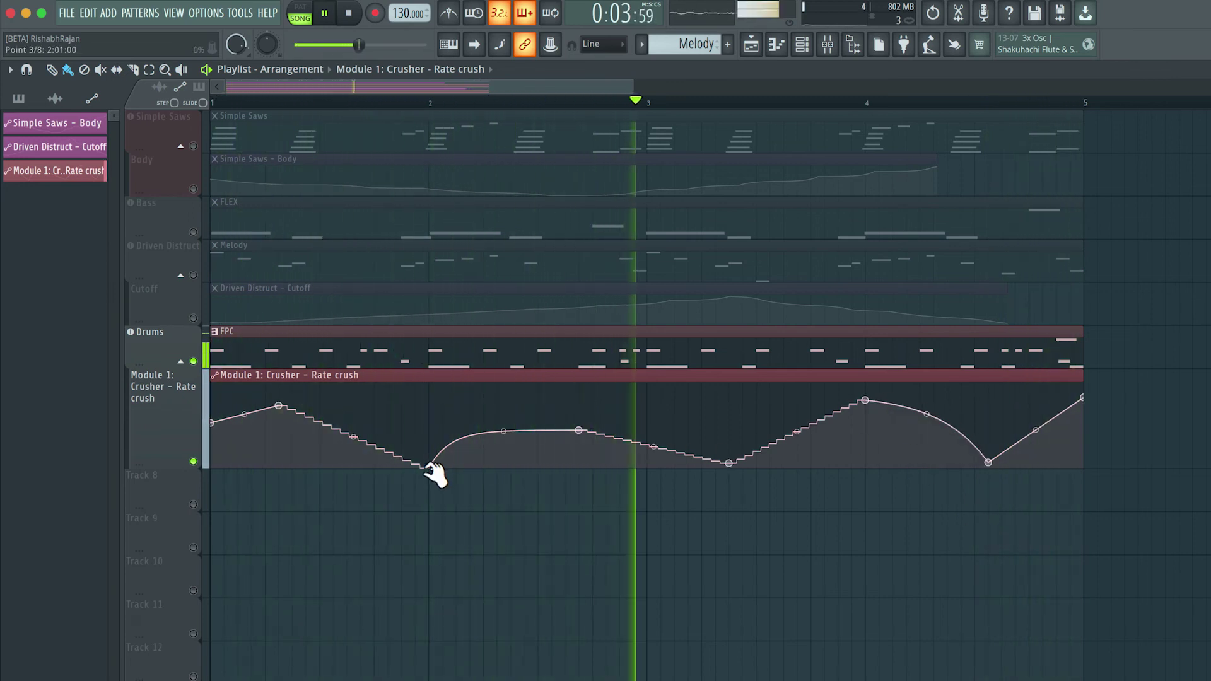
left_click_drag(429, 468, 428, 454)
left_click_drag(278, 406, 279, 391)
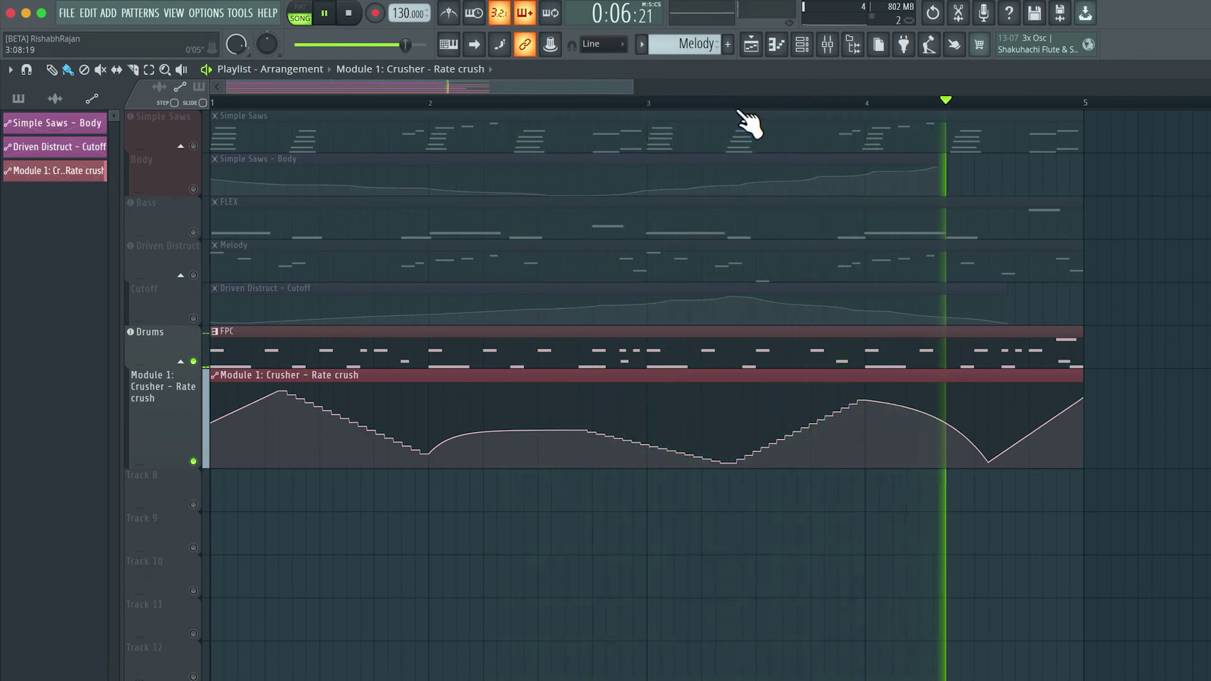
Unsolo Drums so every track plays, and audition the full mix
key("space")
right_click(193, 361)
right_click(193, 361)
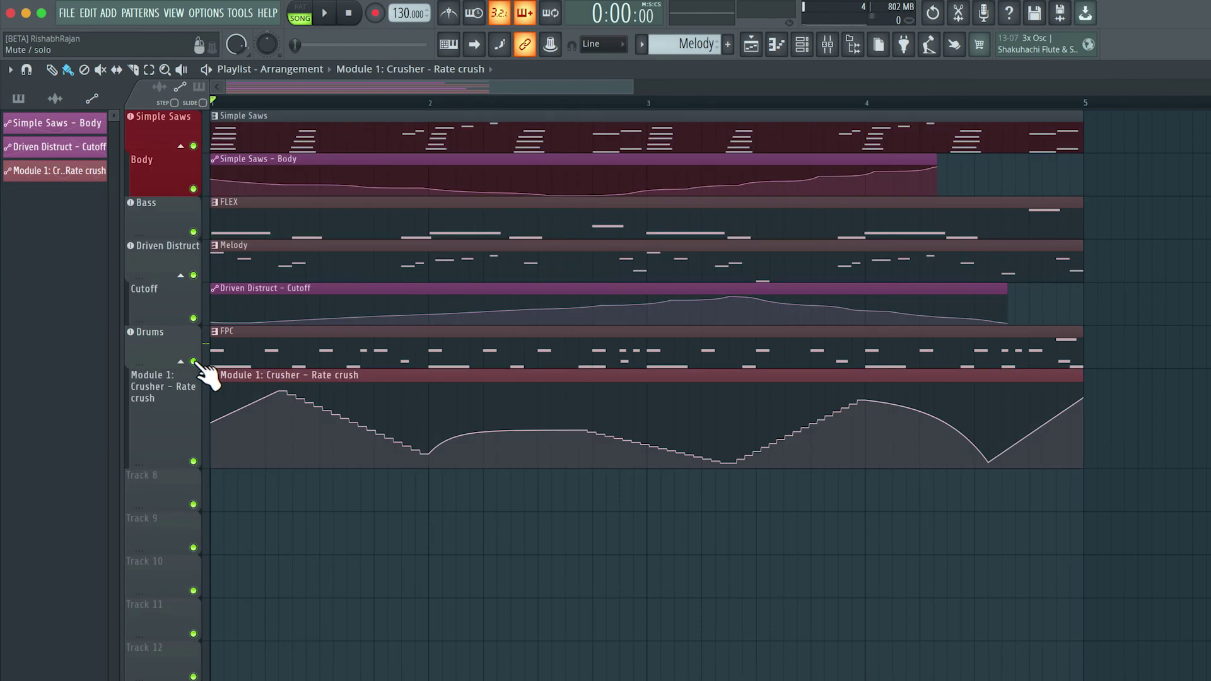
key("space")
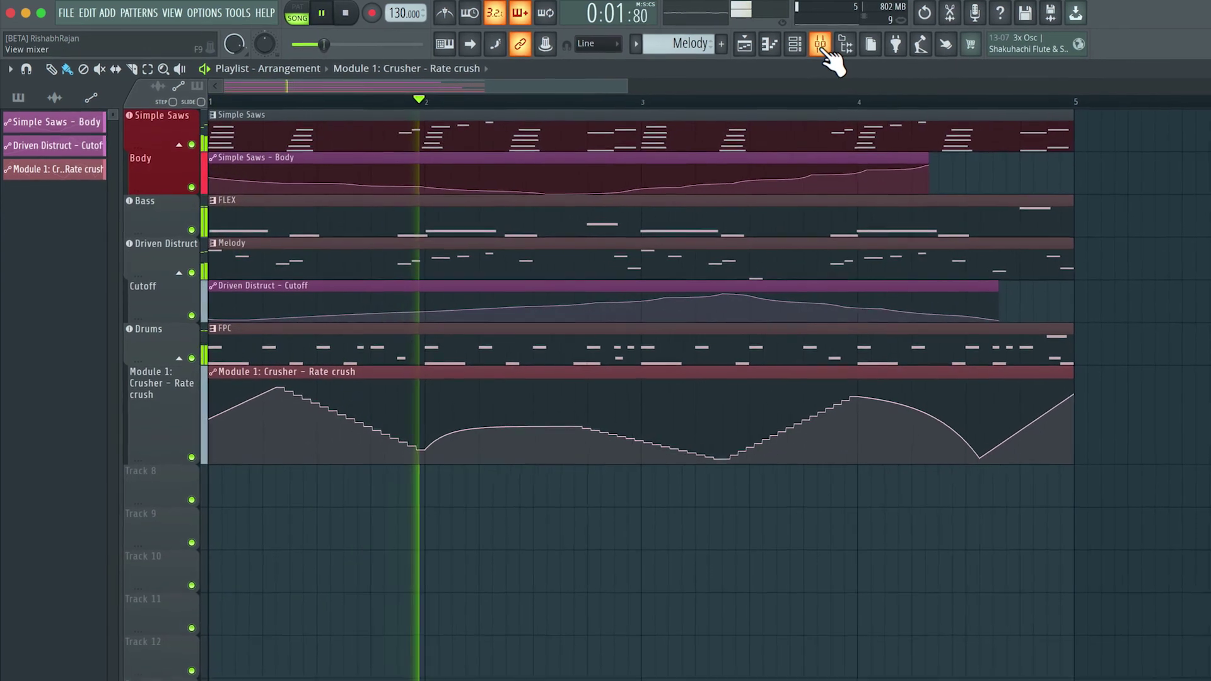
key("space")
In the mixer, release the Drums solo and raise the Drums fader to about 0.5 dB during playback
left_click(822, 48)
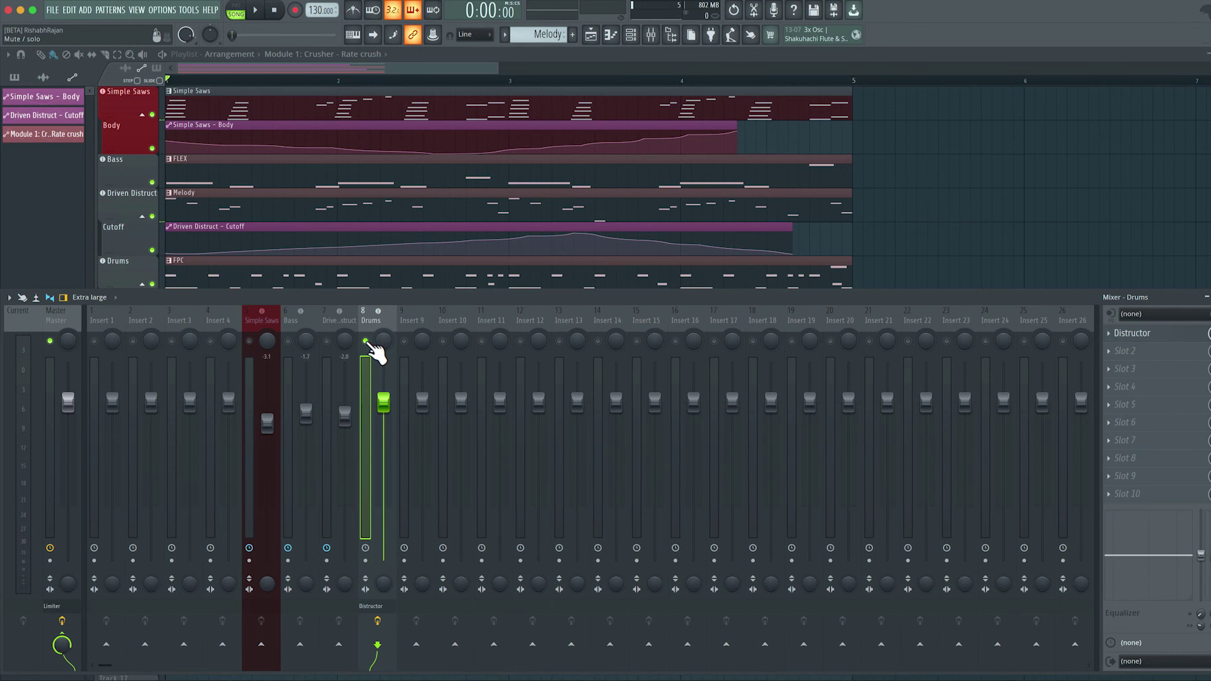
right_click(365, 341)
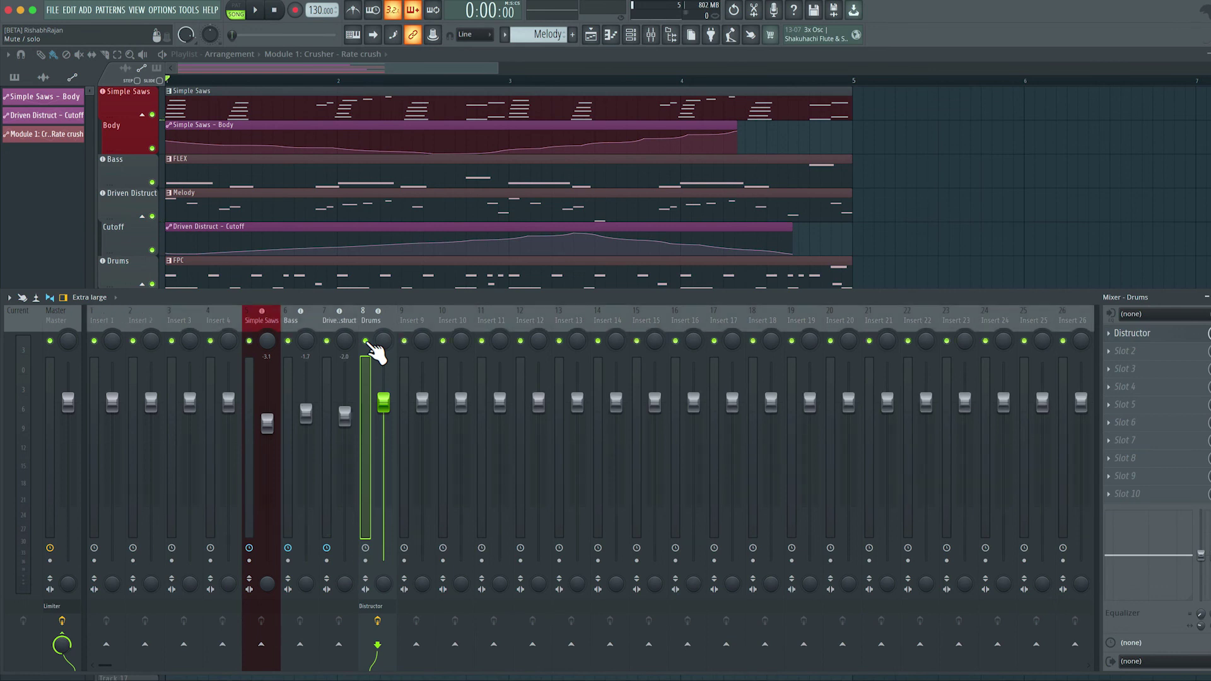
key("space")
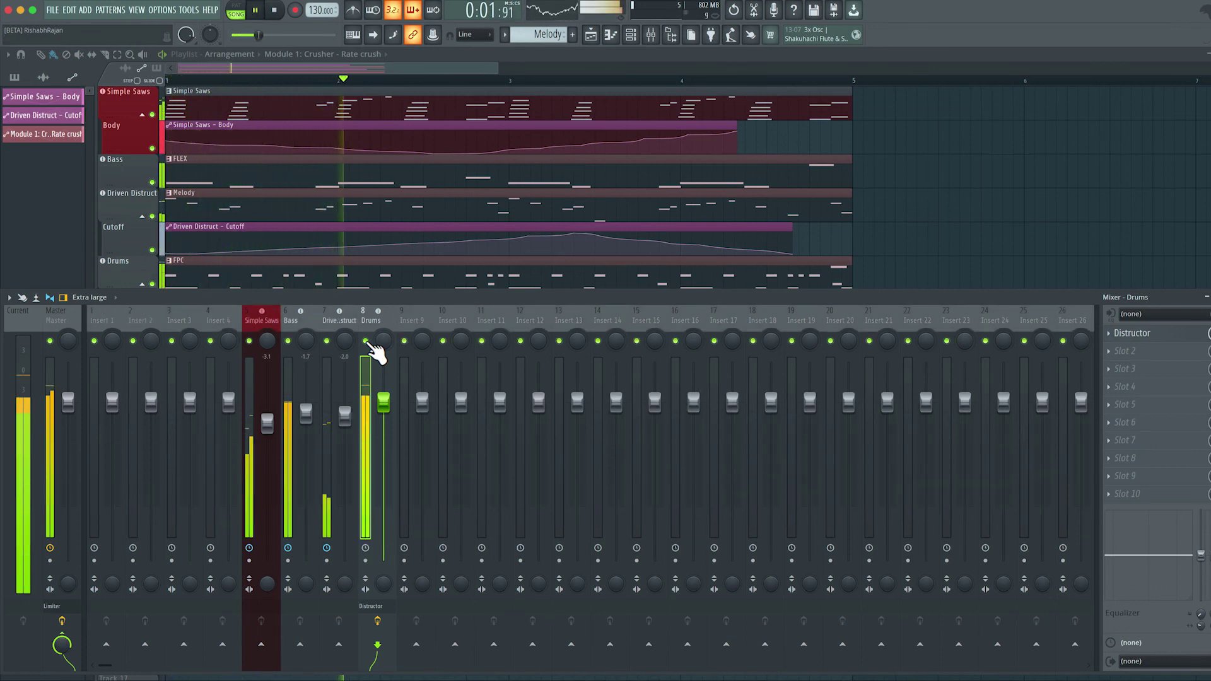
left_click_drag(382, 402, 382, 398)
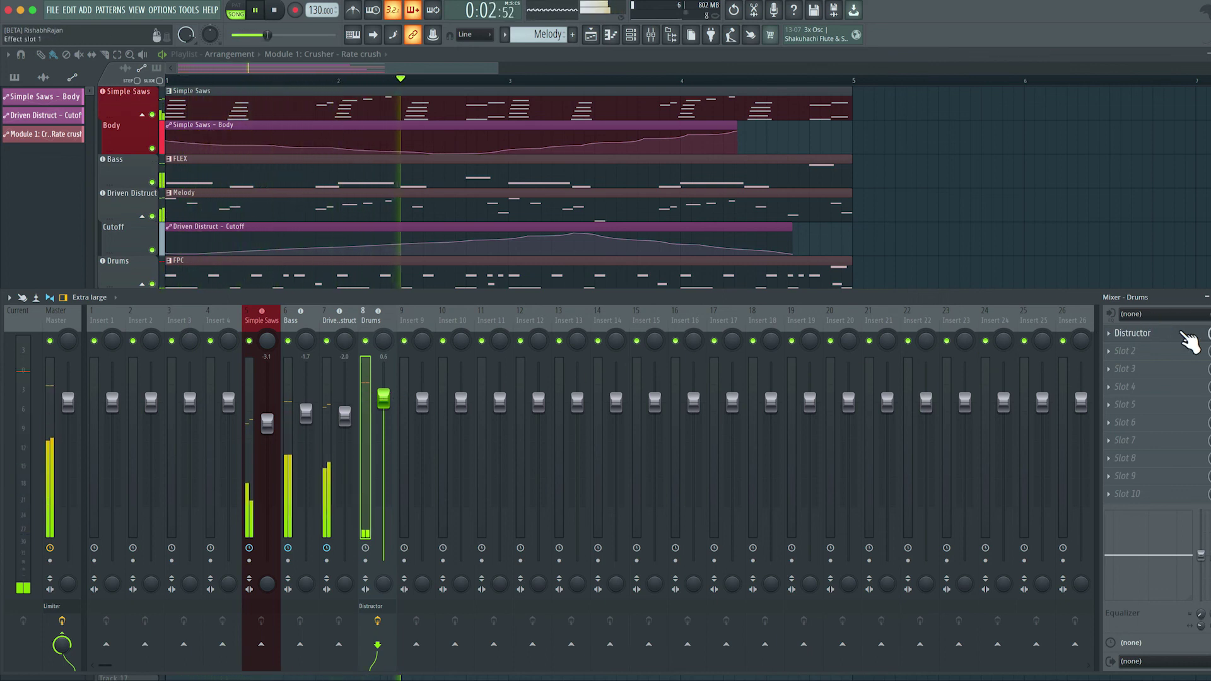
Check the Drums Distructor effect, then stop playback and close the mixer and Distructor window
left_click(1186, 335)
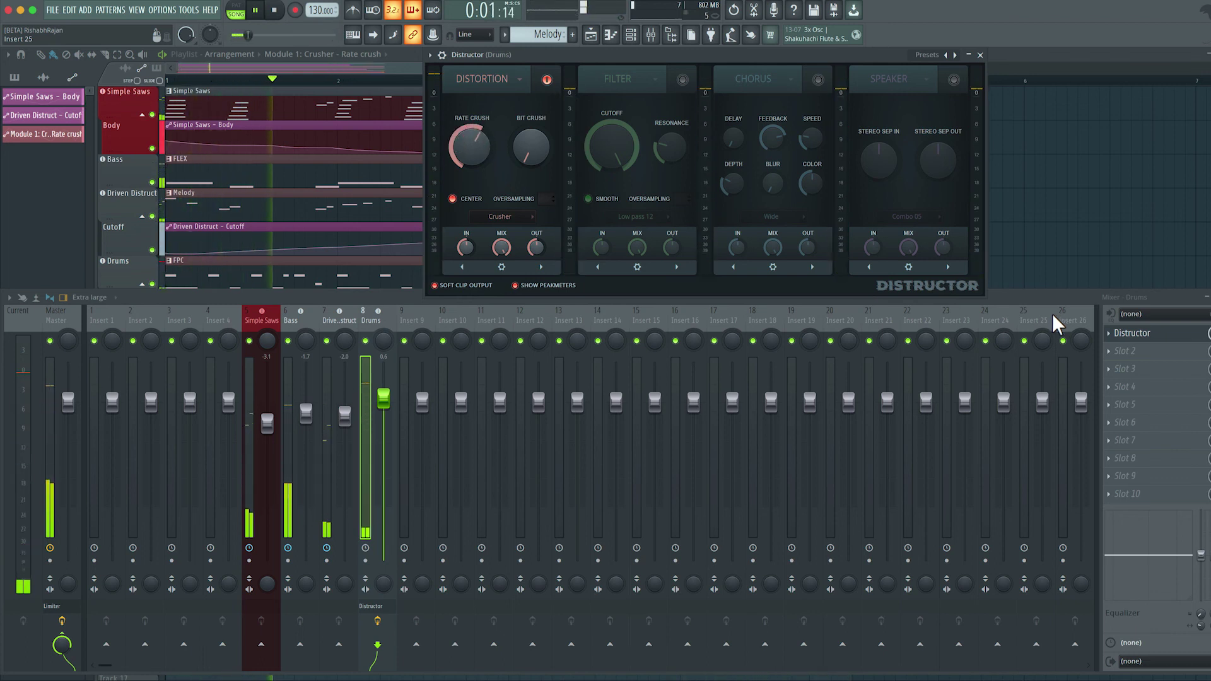
key("space")
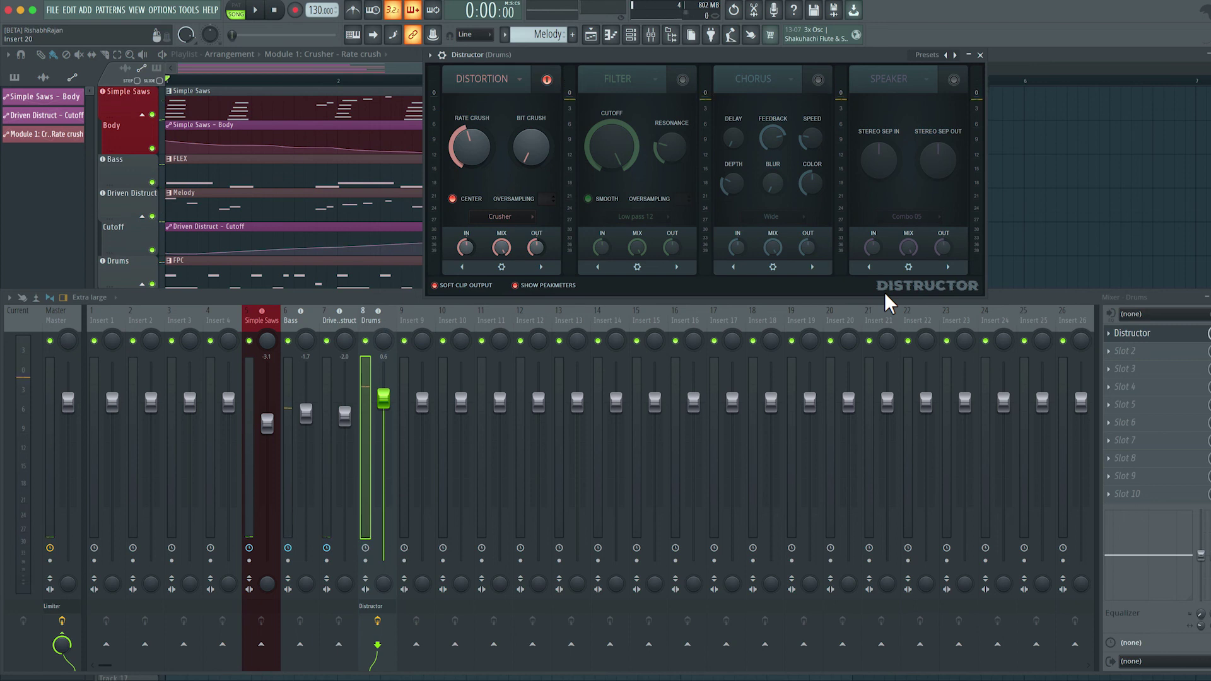
key("F9")
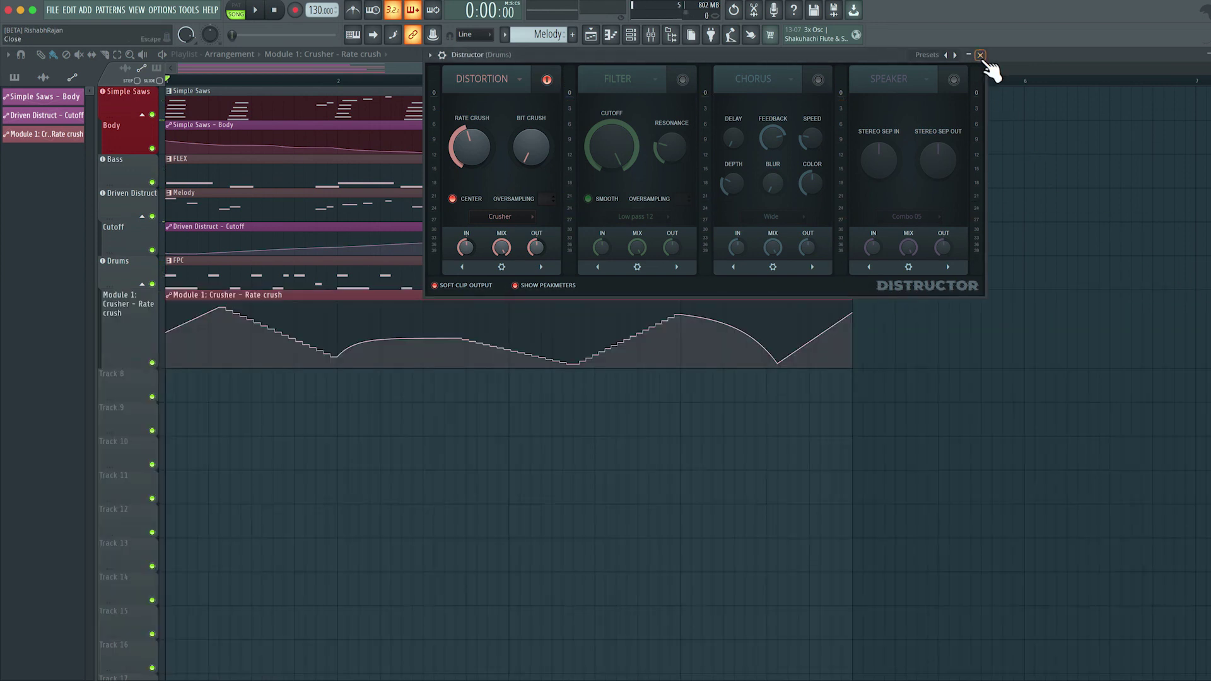
left_click(980, 55)
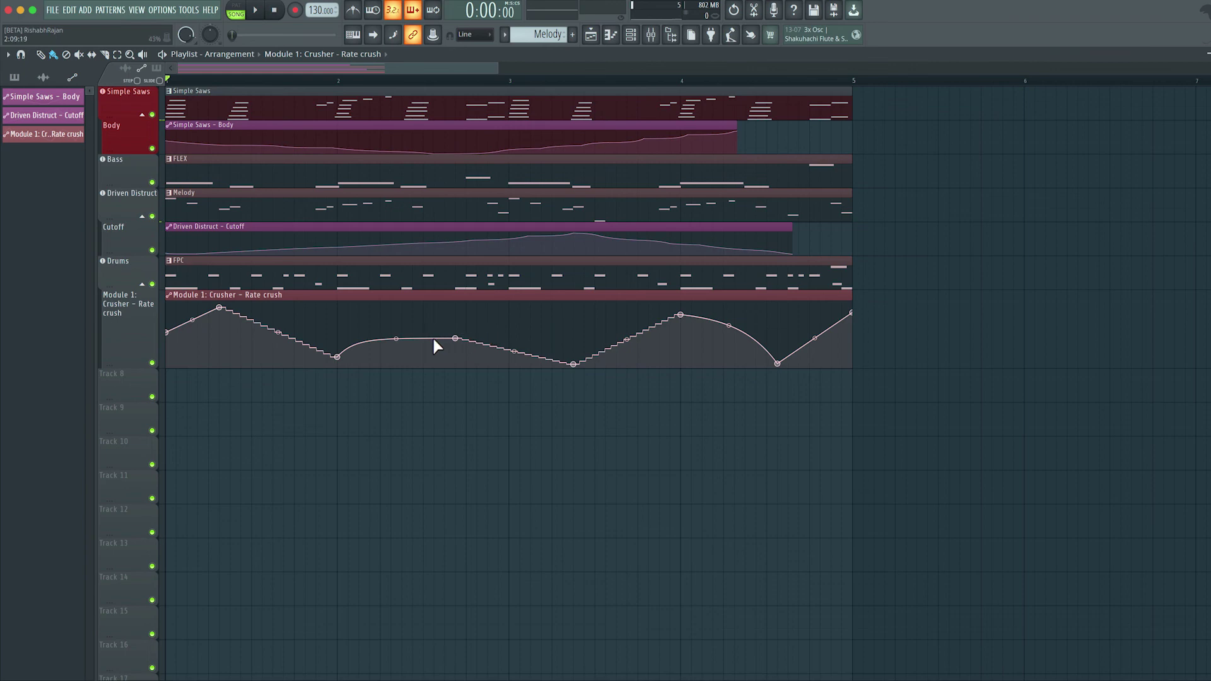